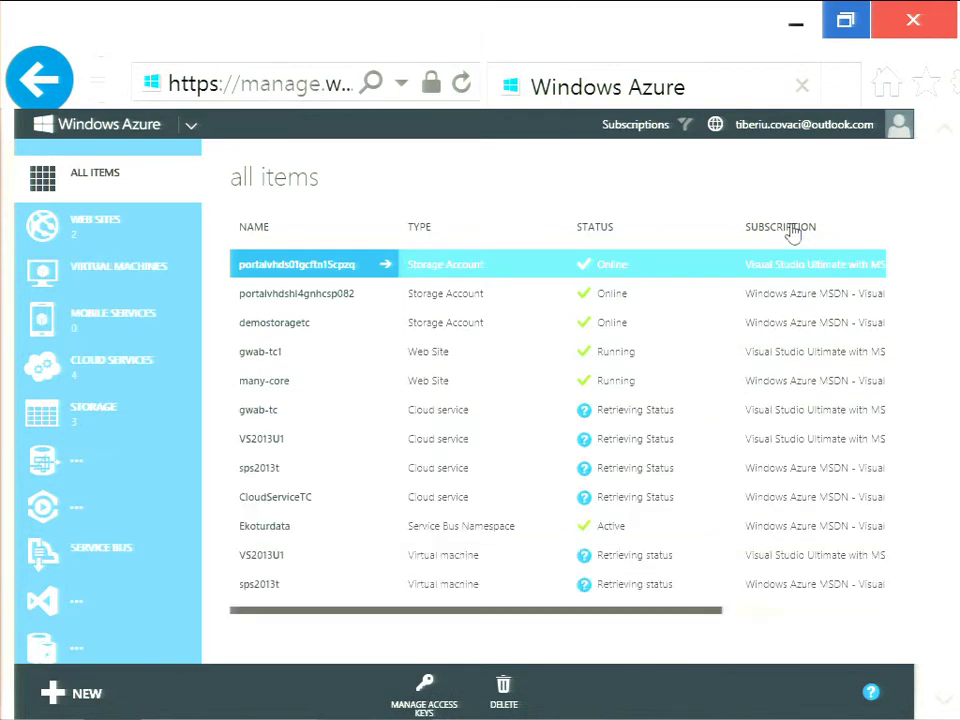
Review the Azure account's full item list, its web sites and its virtual machine instances.
scroll(788, 262, down, 1)
scroll(760, 278, up, 1)
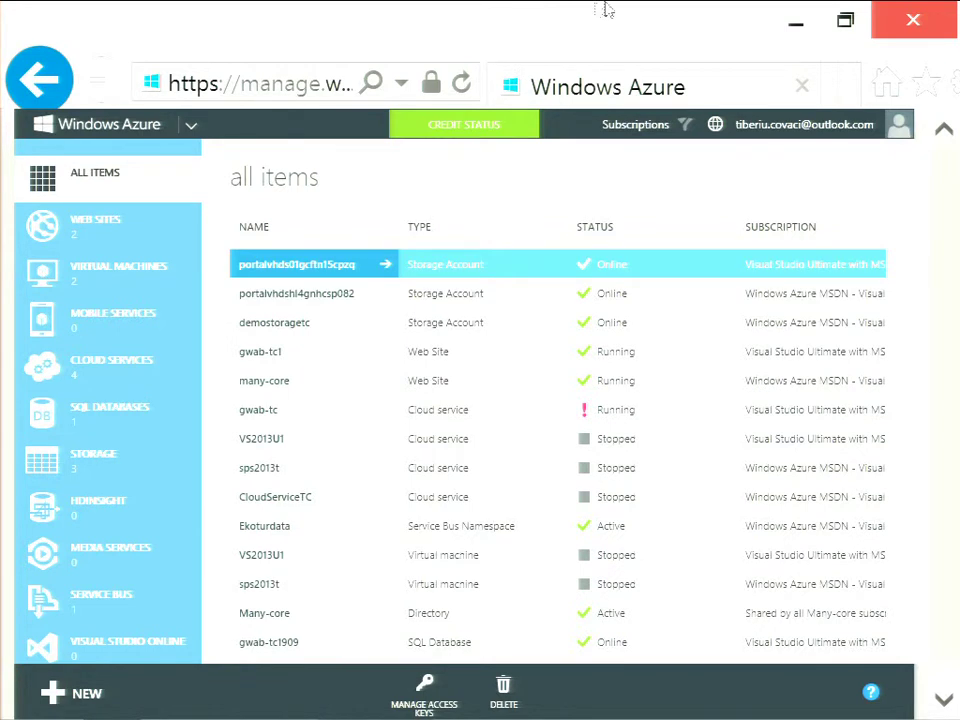
click(94, 221)
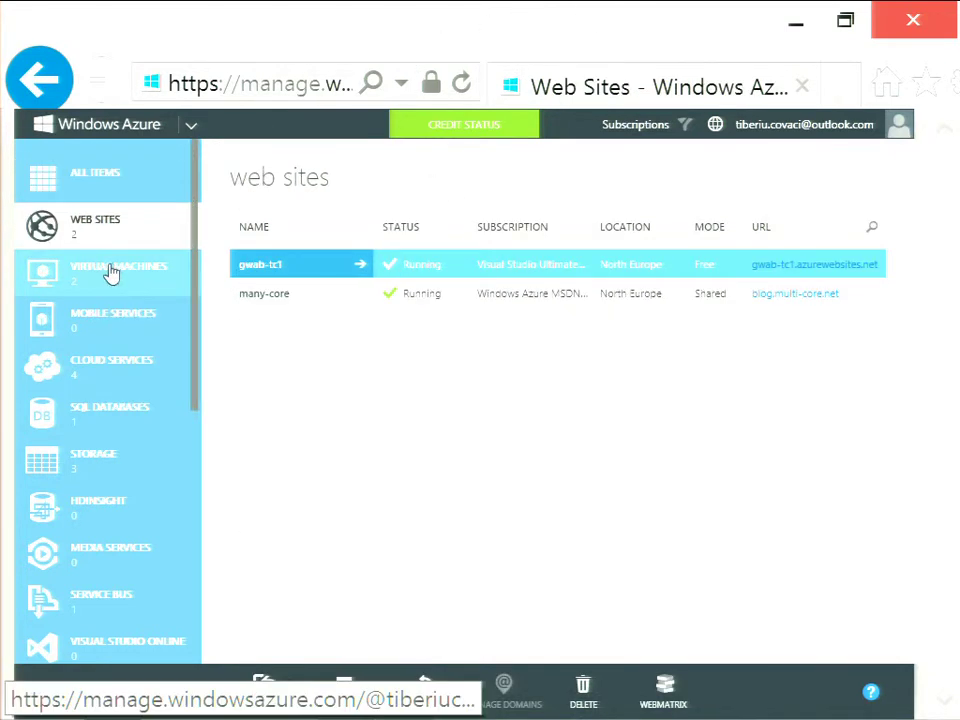
click(112, 274)
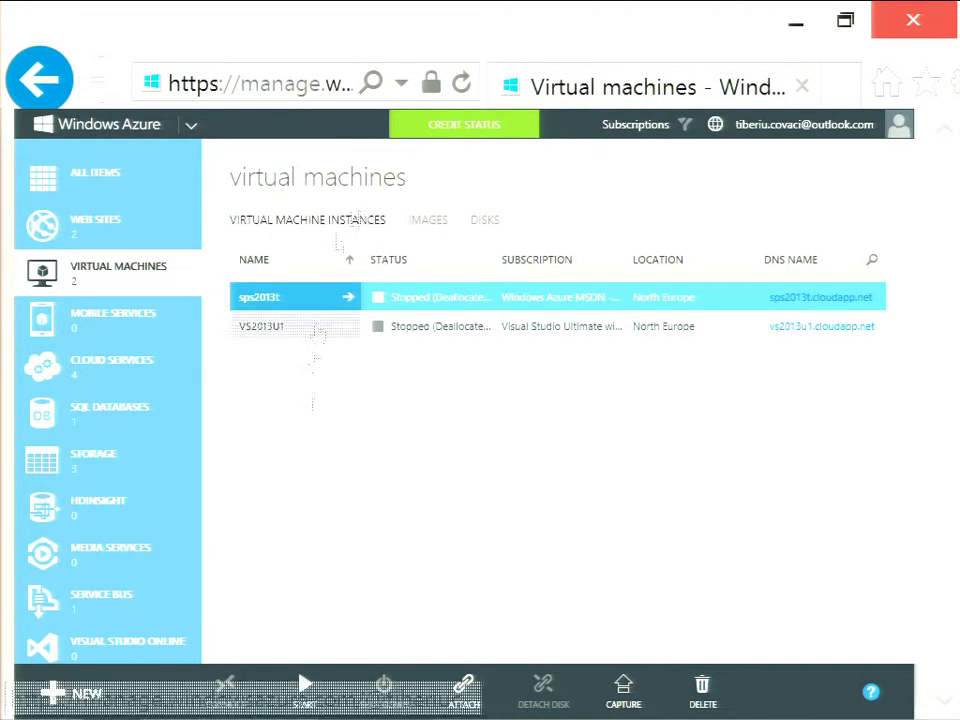
Browse the gallery images offered for a new virtual machine and close the wizard without creating one.
click(84, 694)
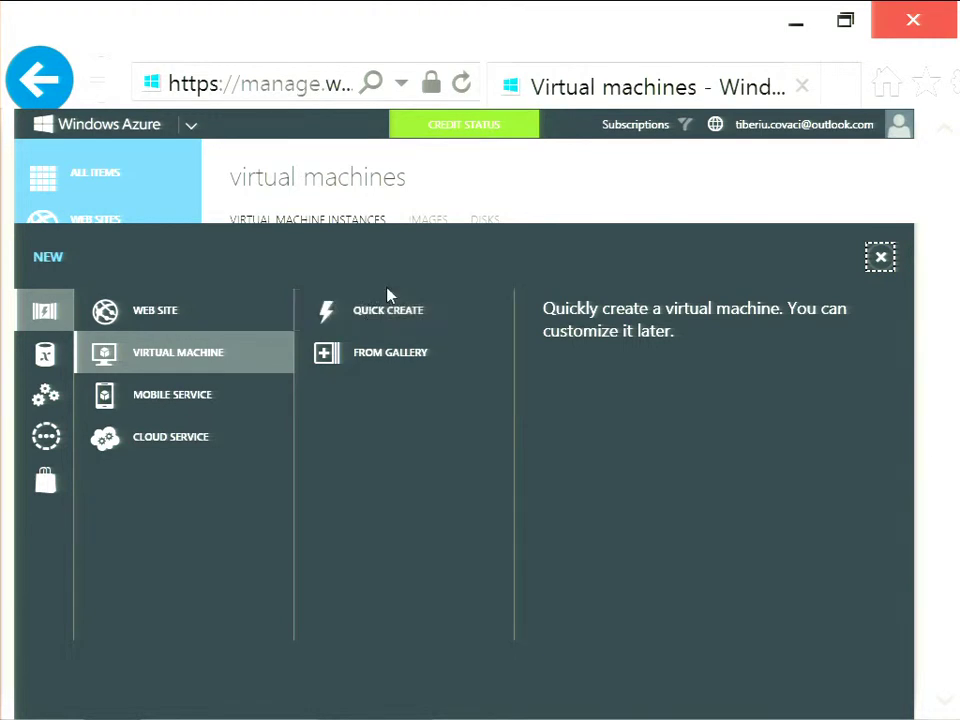
click(375, 358)
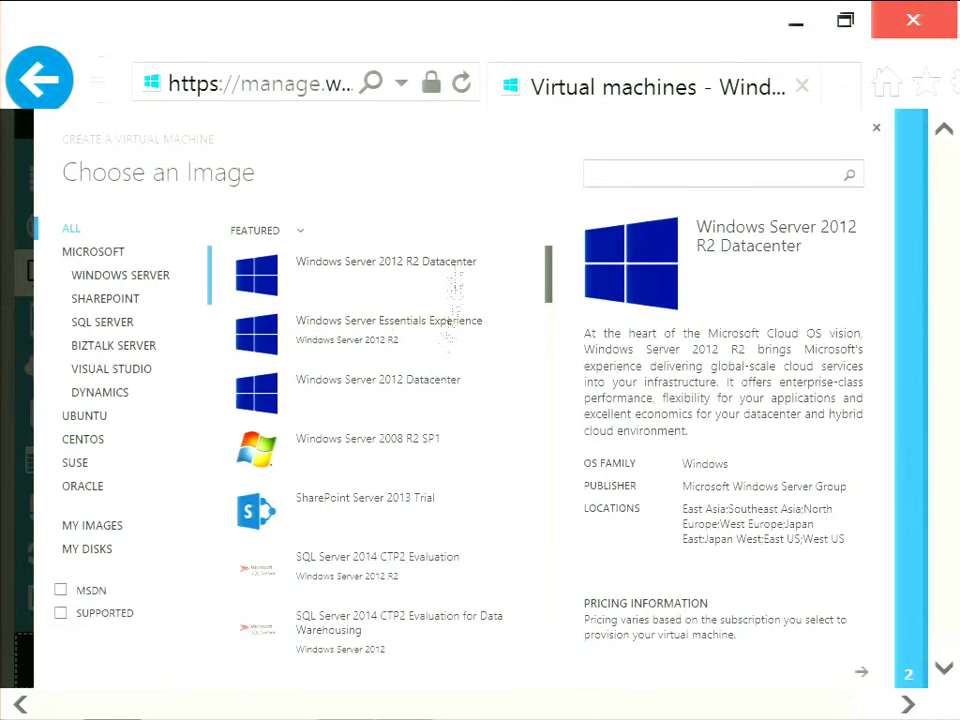
scroll(420, 401, down, 3)
scroll(425, 410, down, 10)
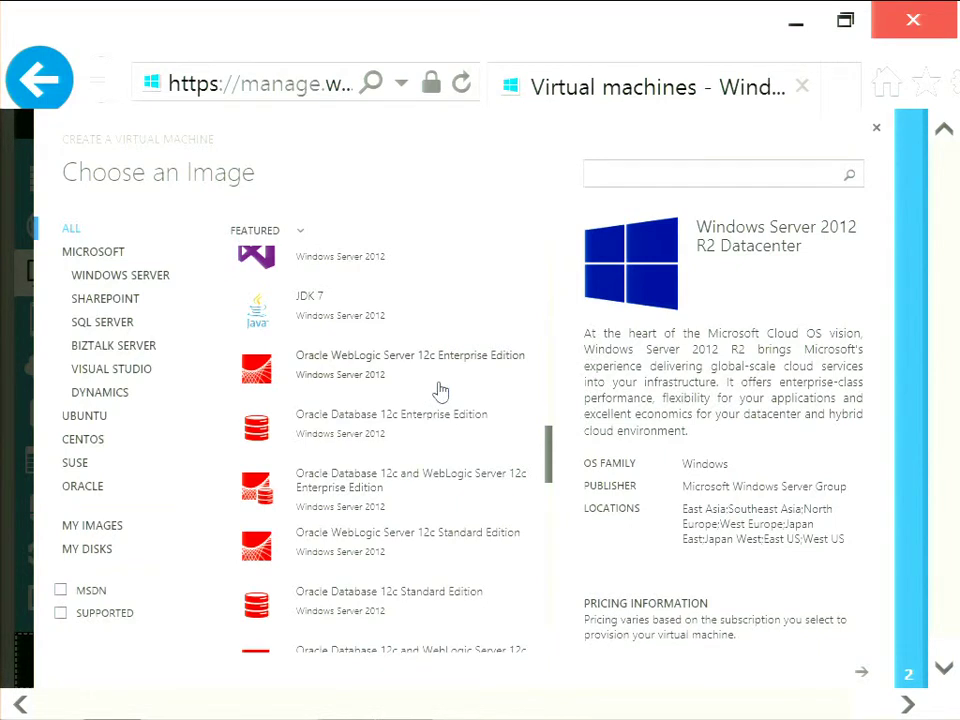
scroll(440, 391, down, 5)
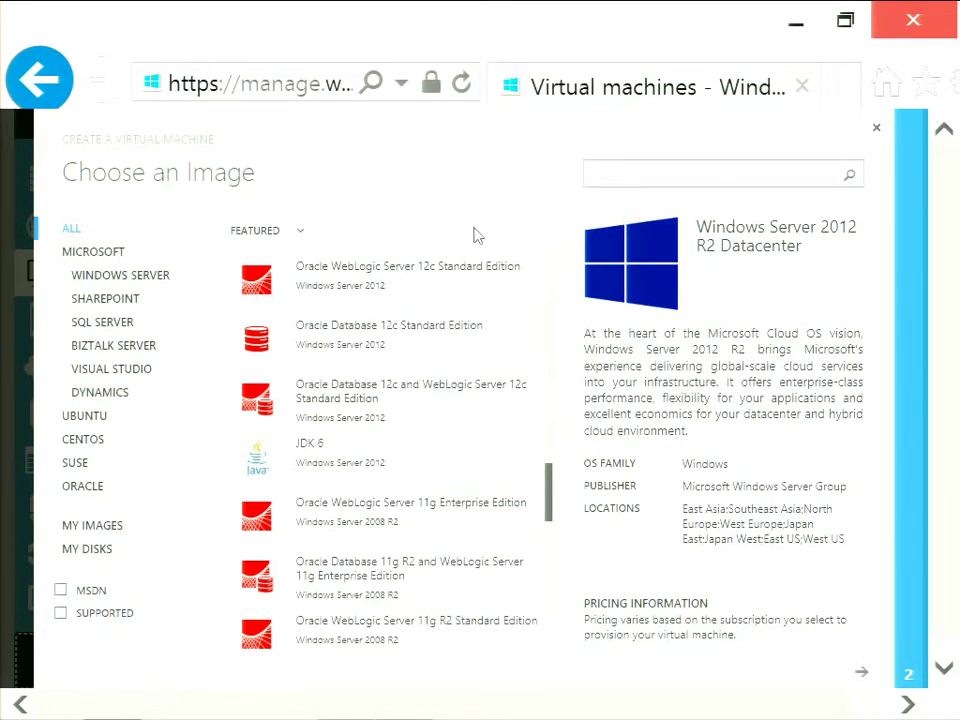
scroll(488, 364, up, 2)
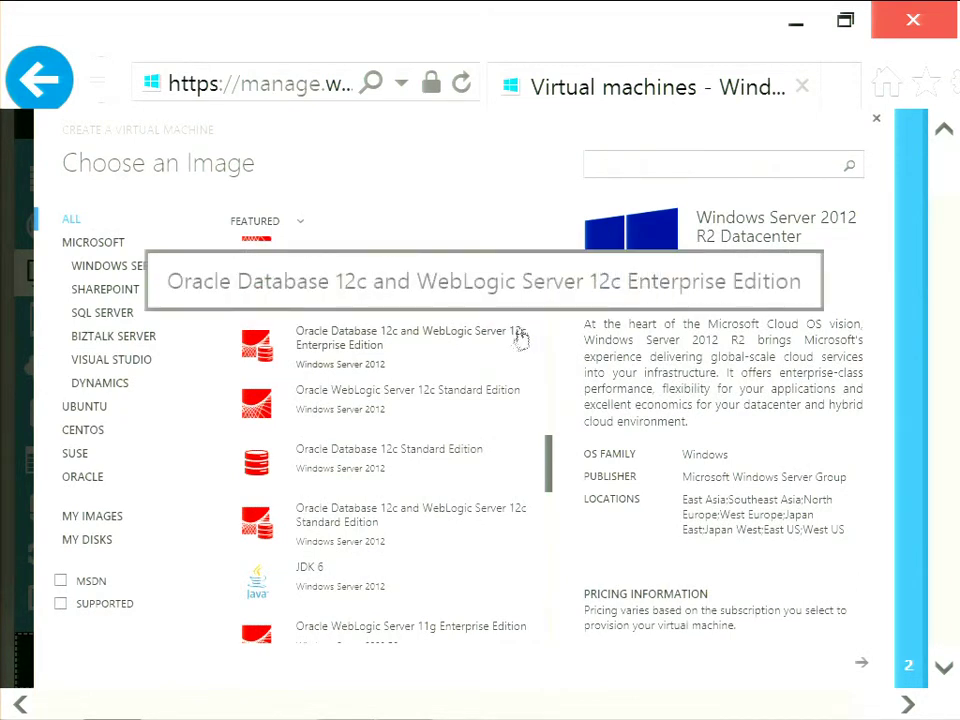
scroll(520, 340, up, 2)
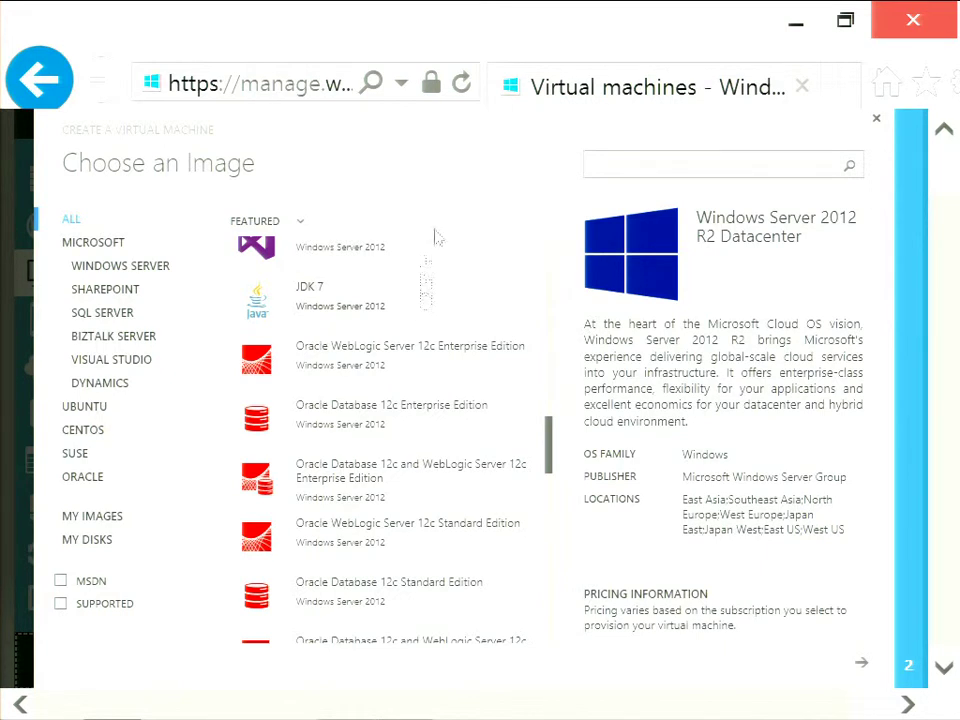
scroll(405, 358, up, 2)
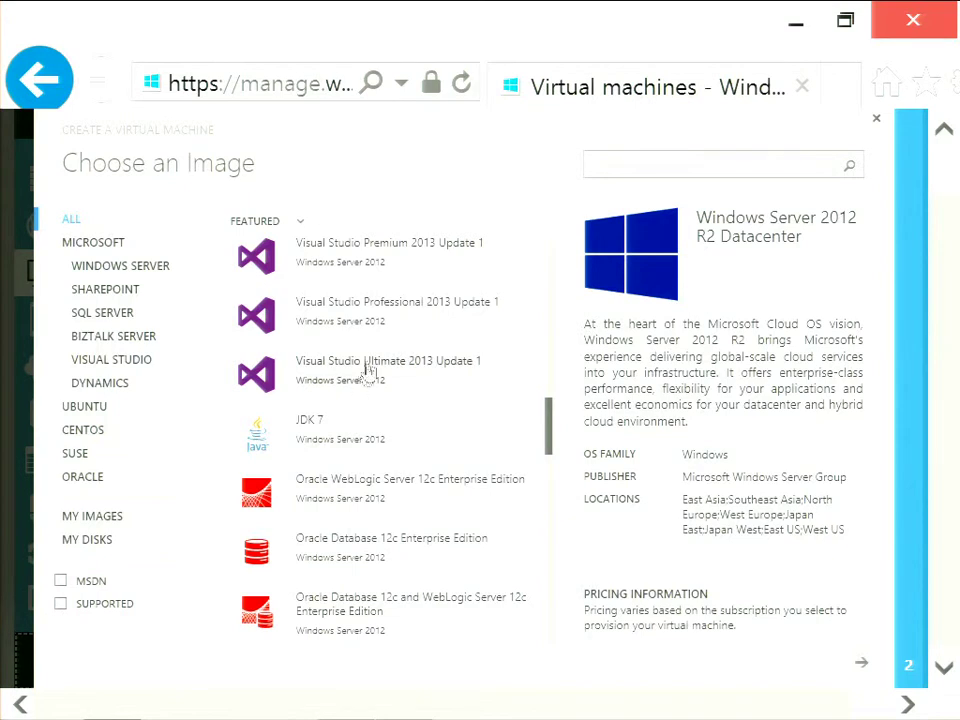
scroll(369, 369, up, 7)
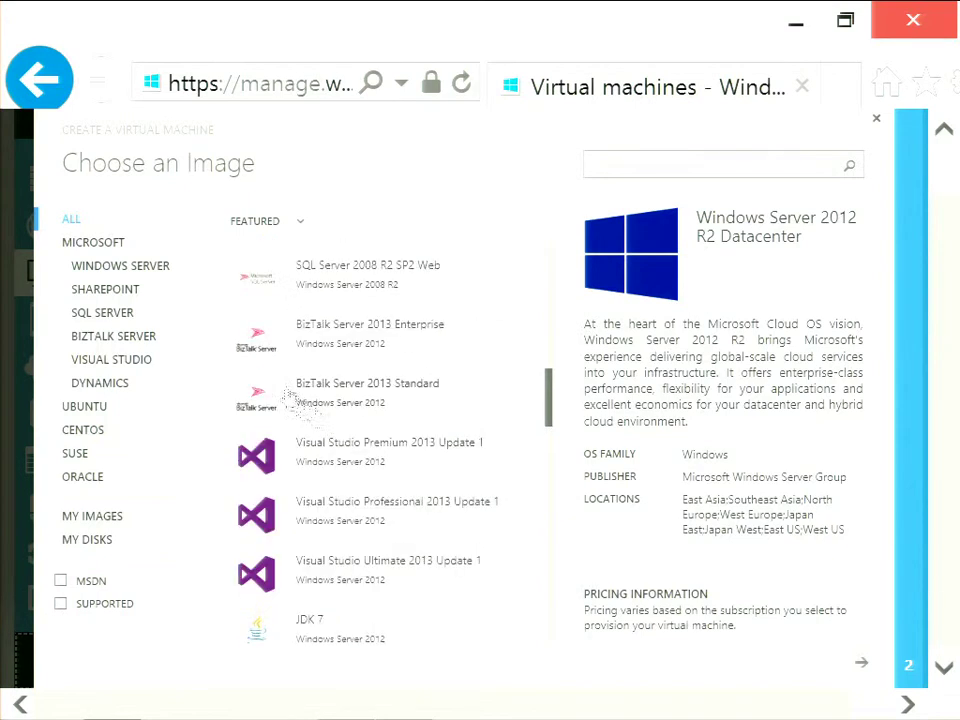
click(877, 119)
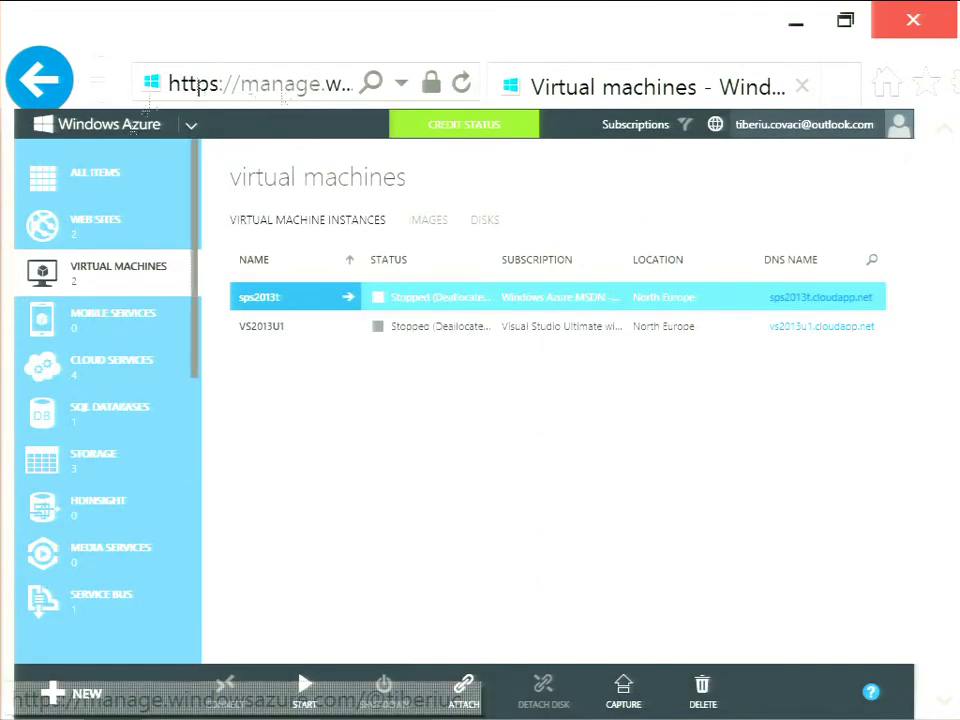
View the mobile services and cloud services pages, and look through the remaining service categories down to Settings.
click(91, 320)
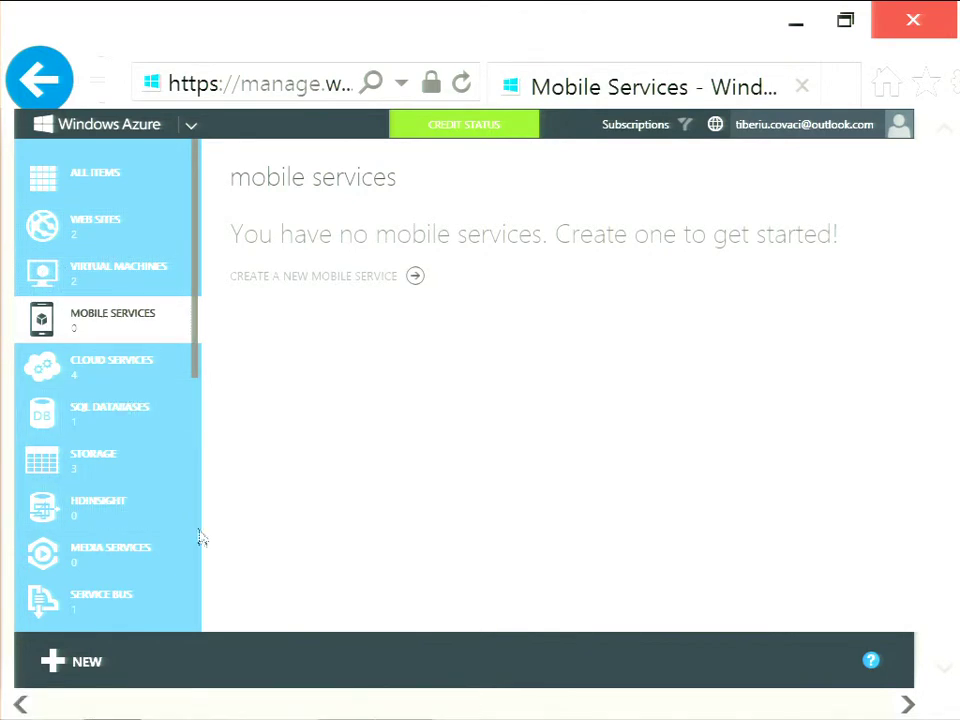
click(130, 385)
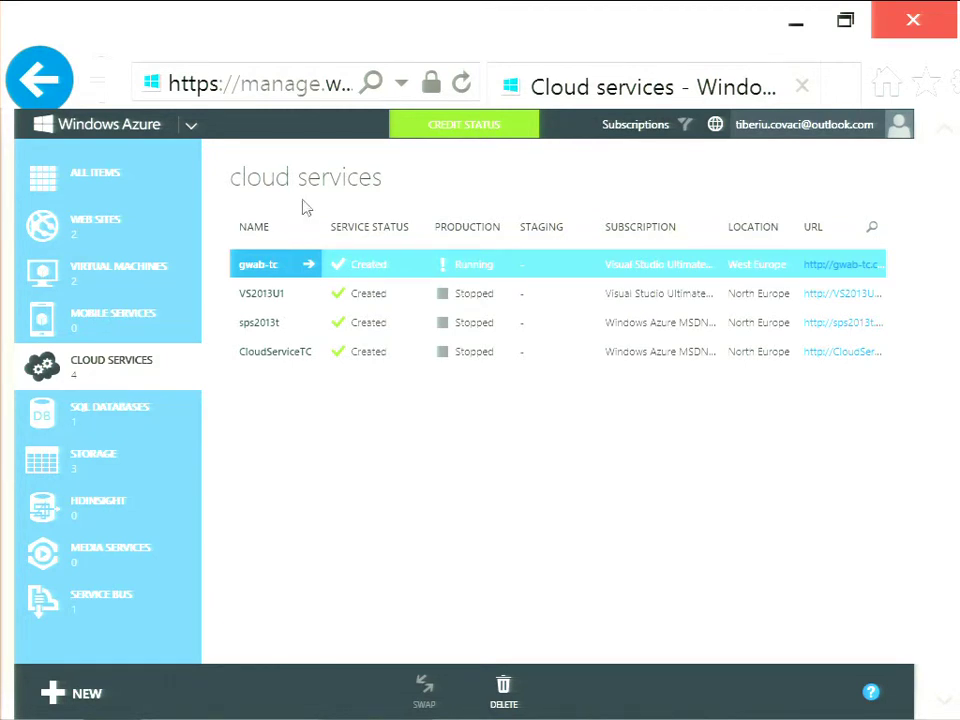
scroll(197, 446, down, 2)
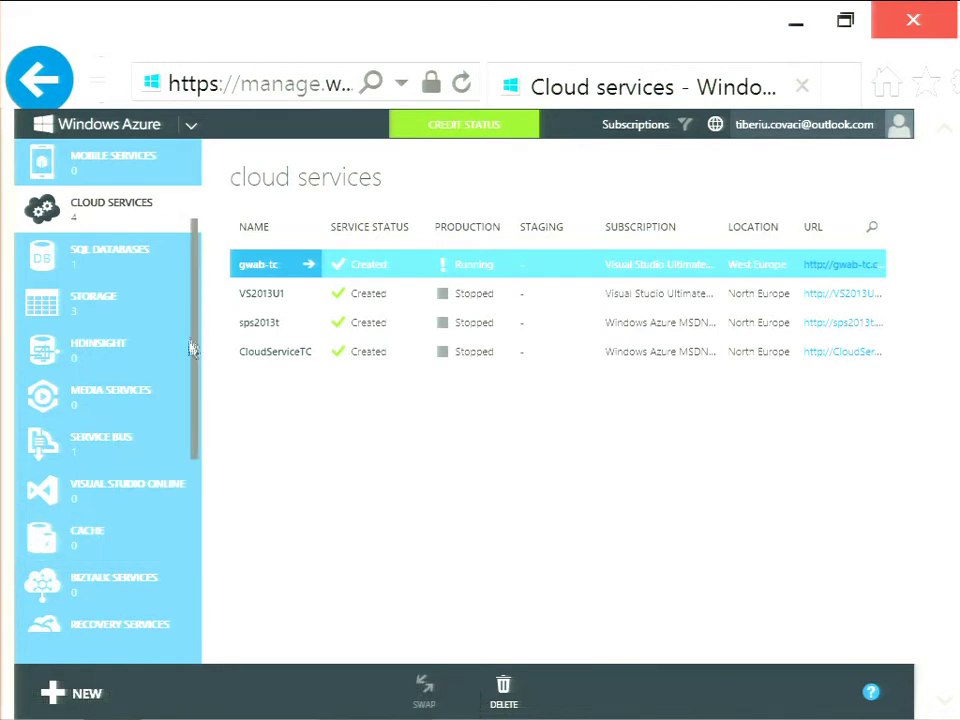
scroll(185, 380, down, 2)
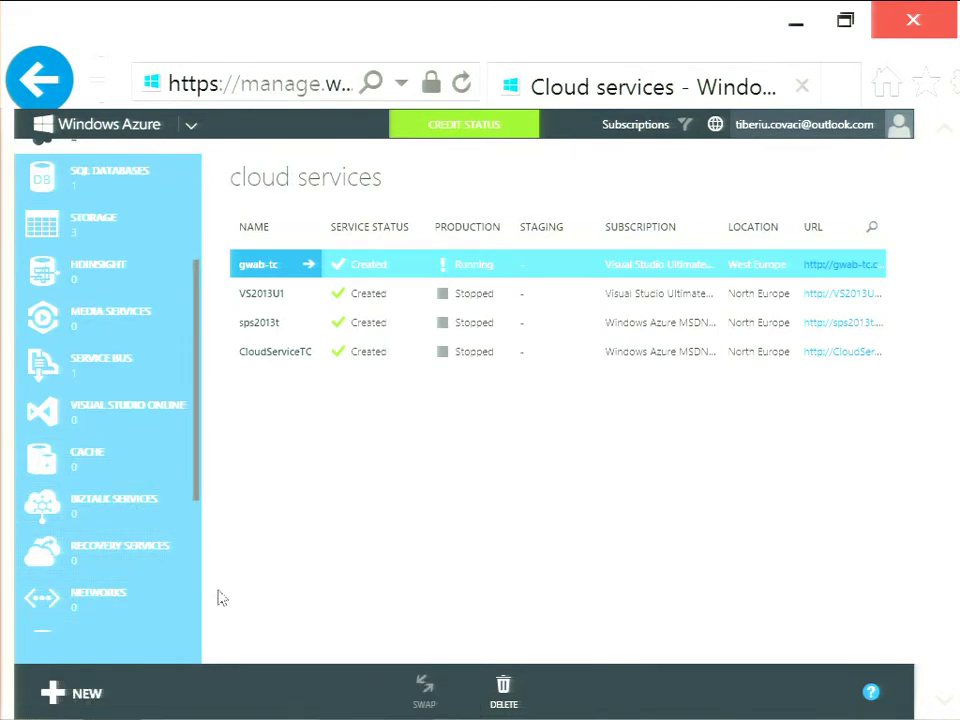
drag(197, 443, 195, 568)
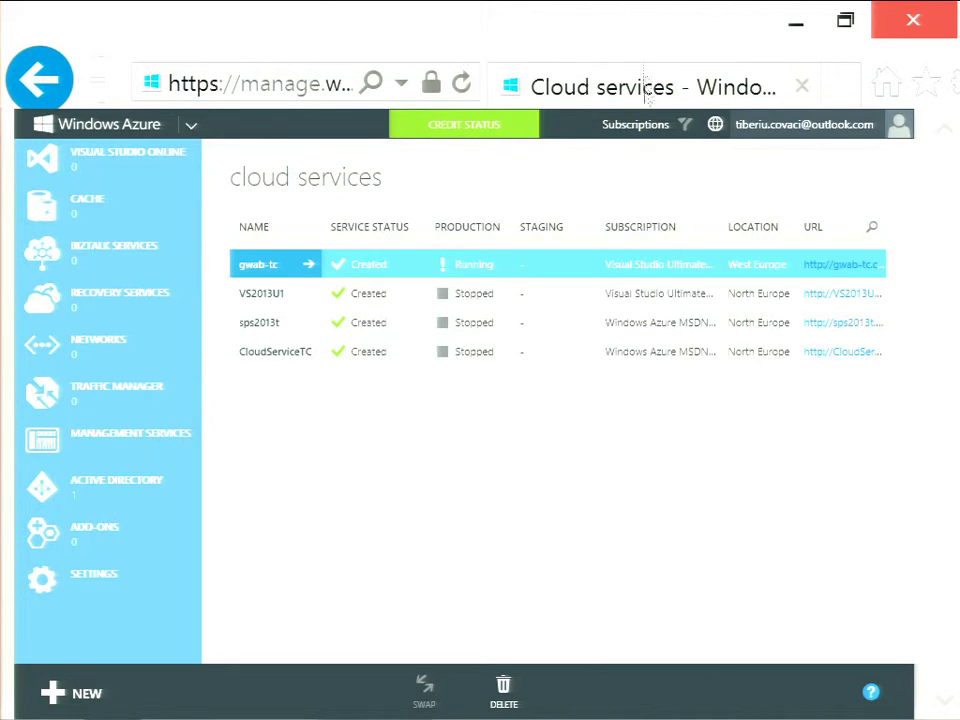
click(808, 22)
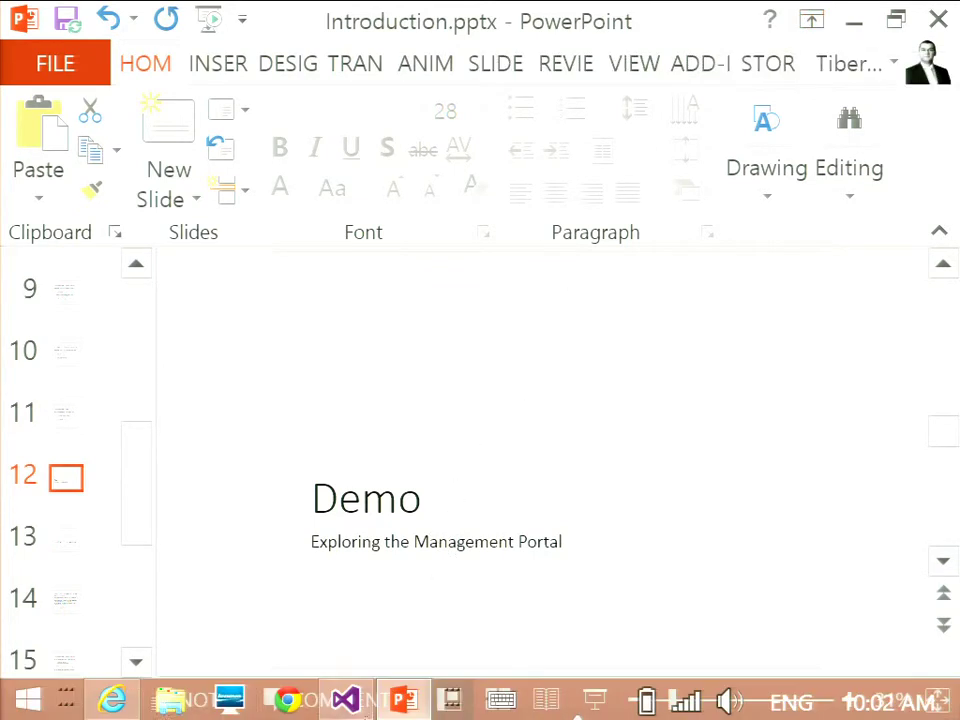
click(116, 702)
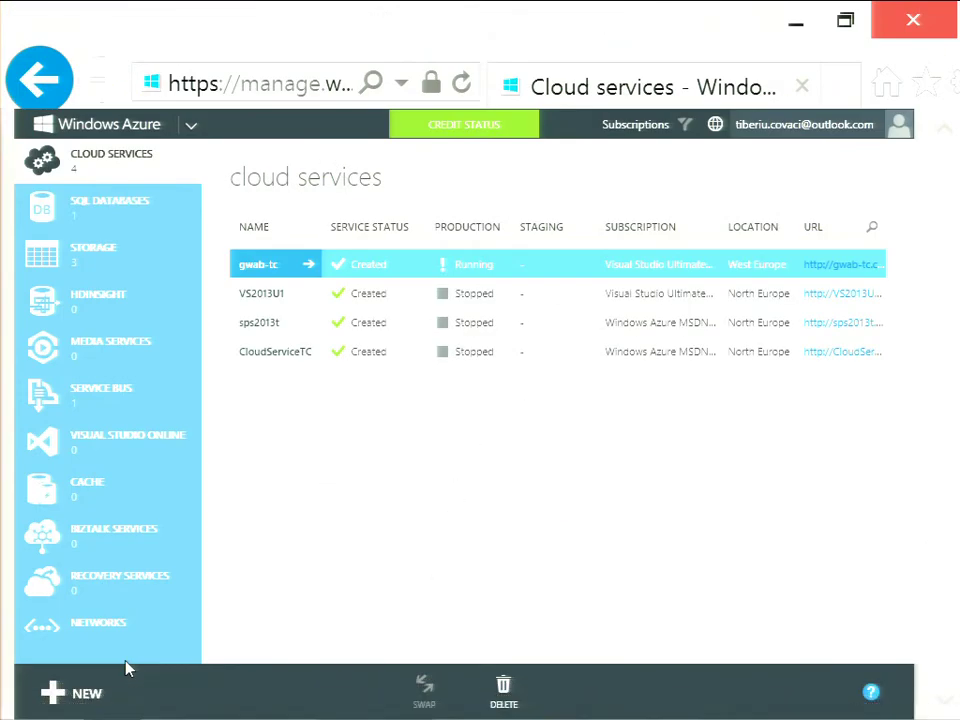
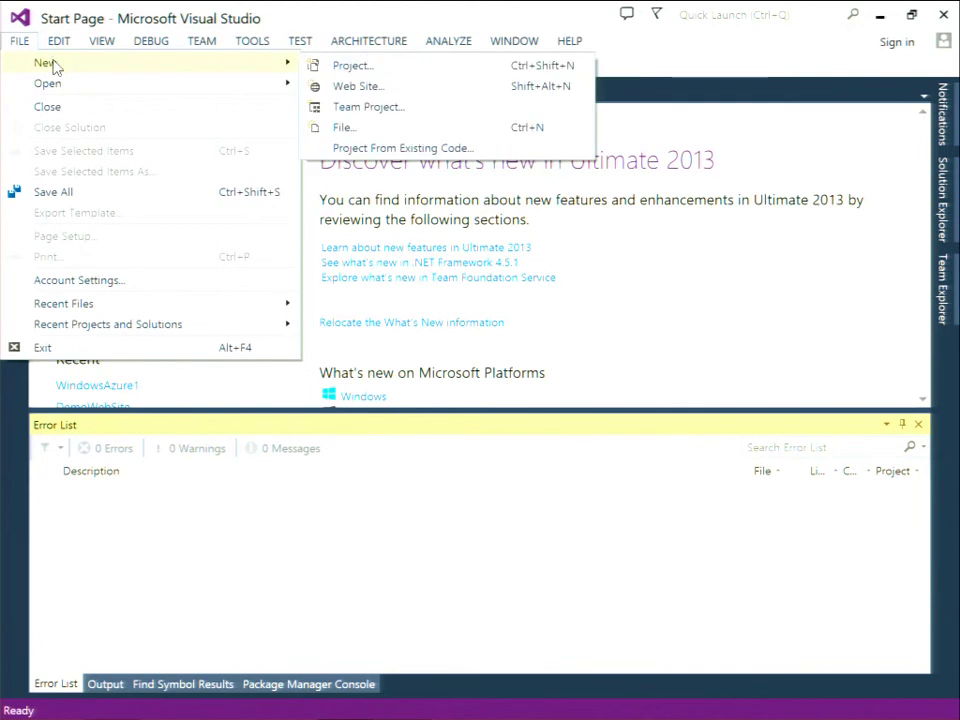
Create a Visual C# ASP.NET Web Application project named DemoGWAB-TC with the MVC template and Individual User Accounts authentication.
click(395, 66)
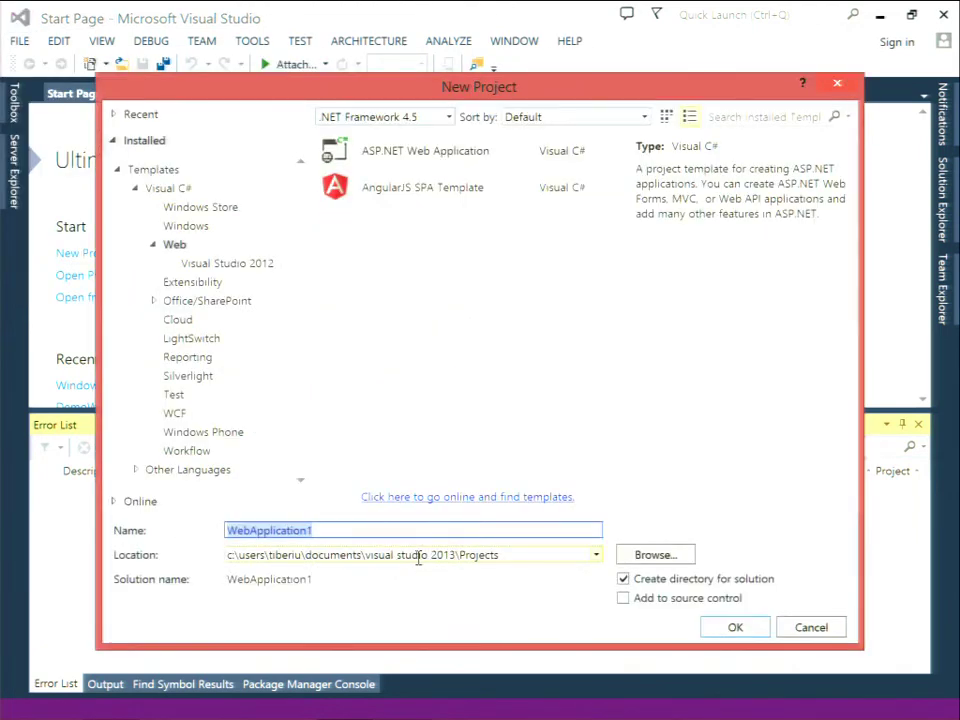
text(DemoGWAB)
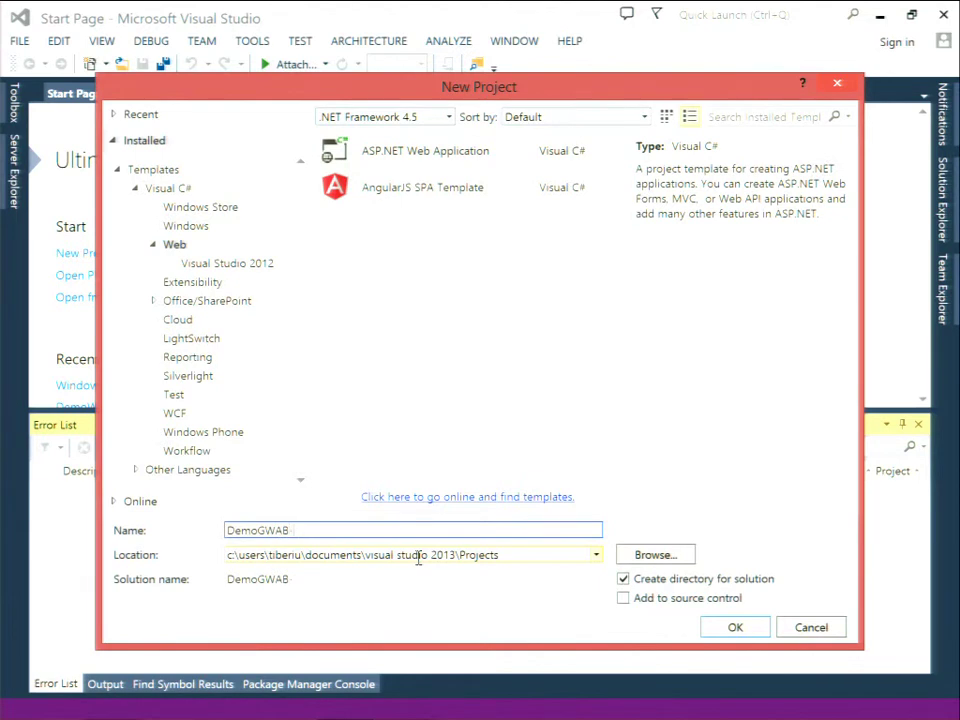
text(-TC)
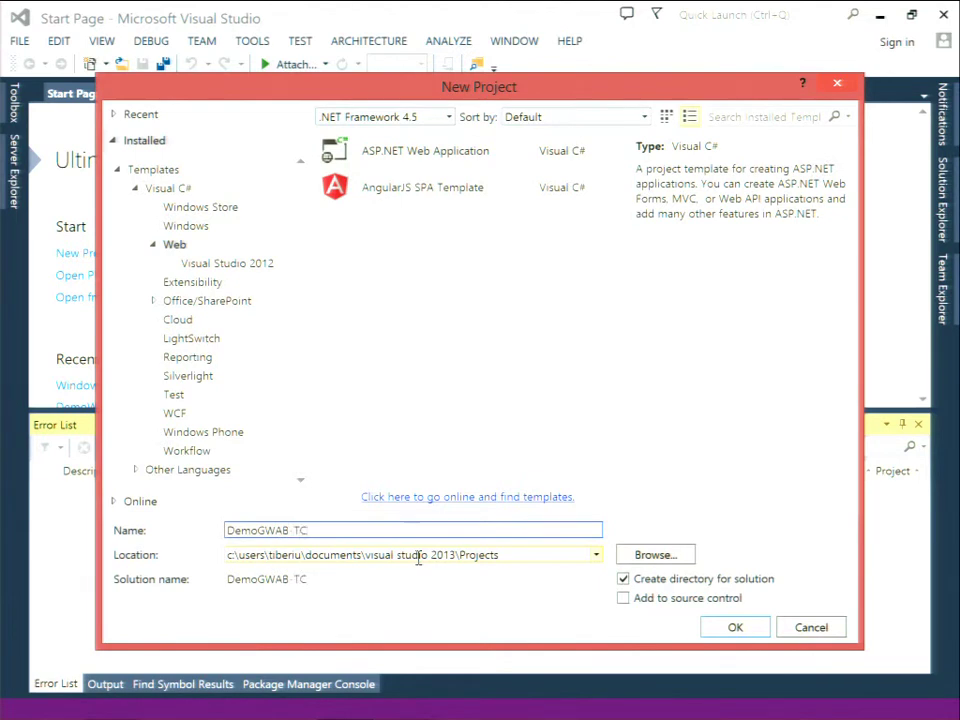
click(731, 628)
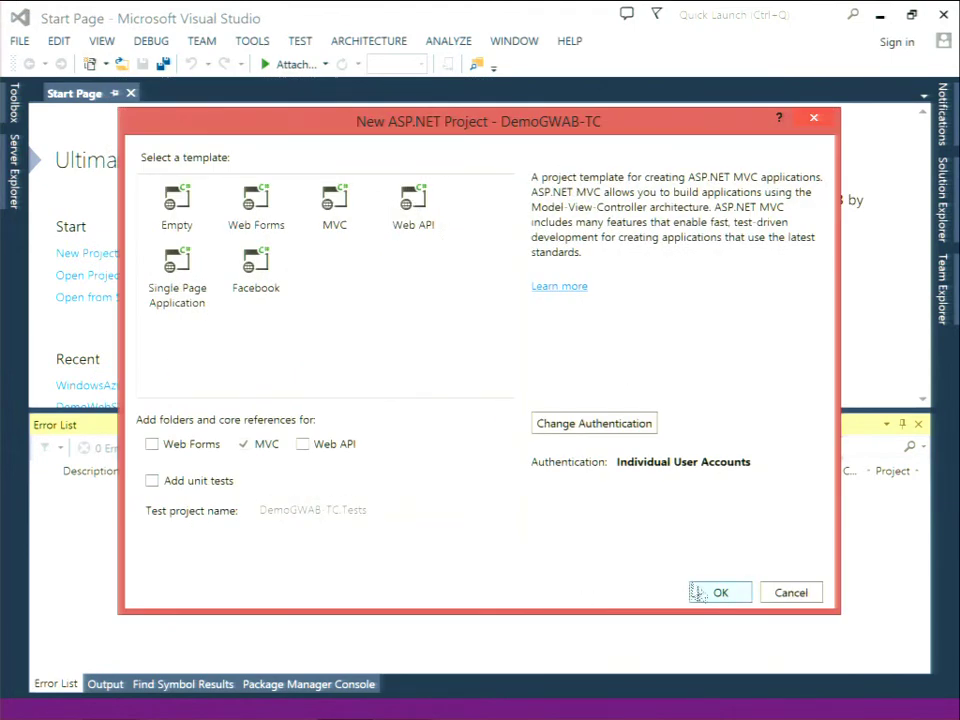
click(697, 590)
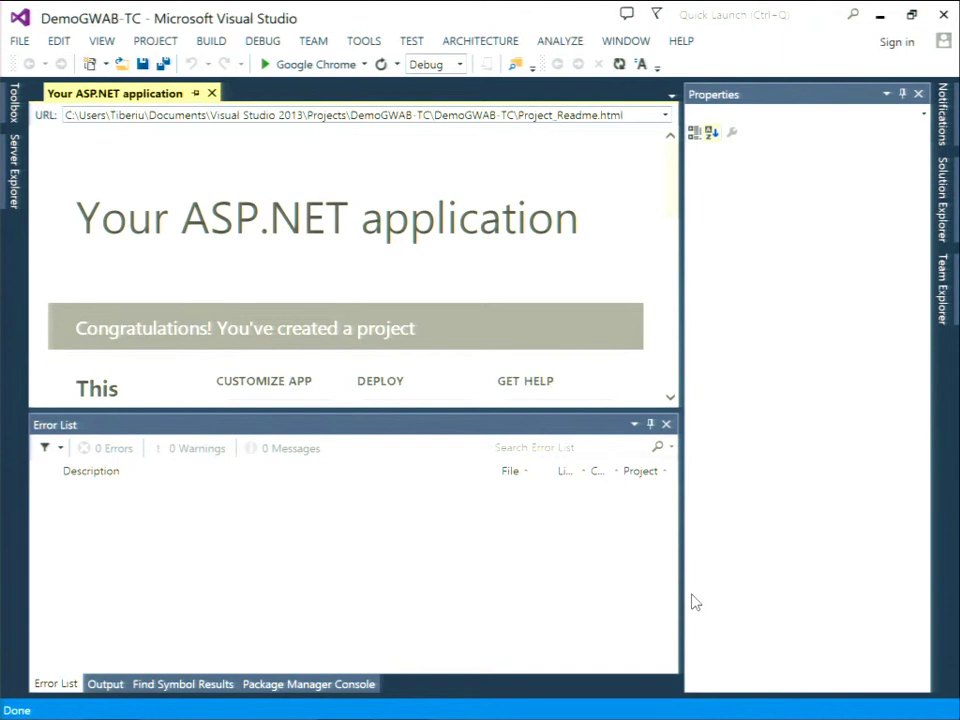
Run the web application in Google Chrome, check its Home, About and Contact pages, and end the debugging session.
click(300, 64)
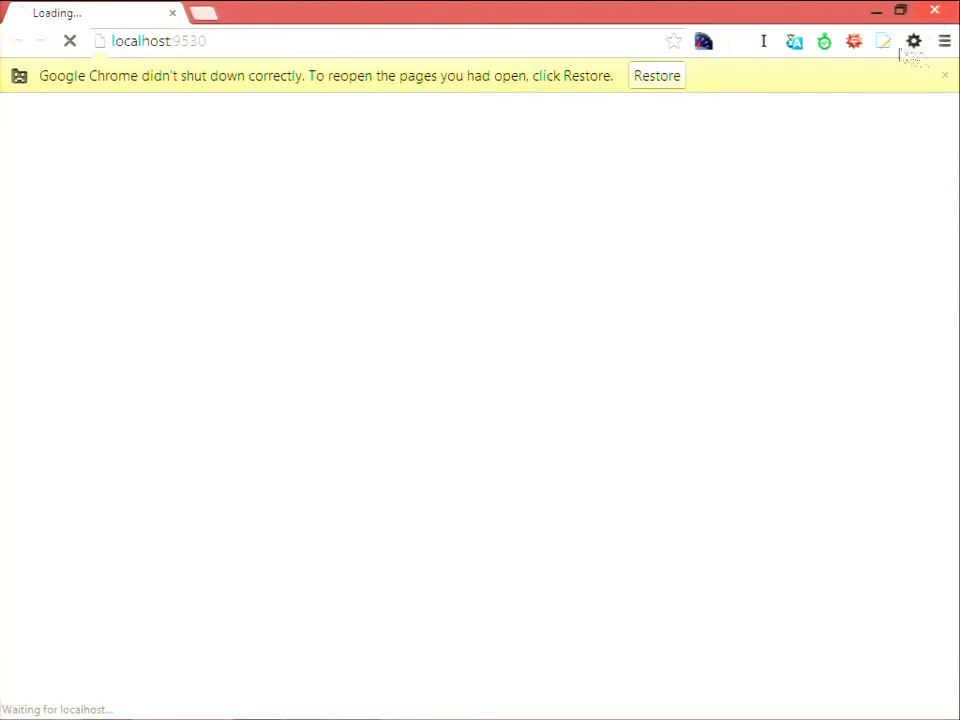
click(944, 75)
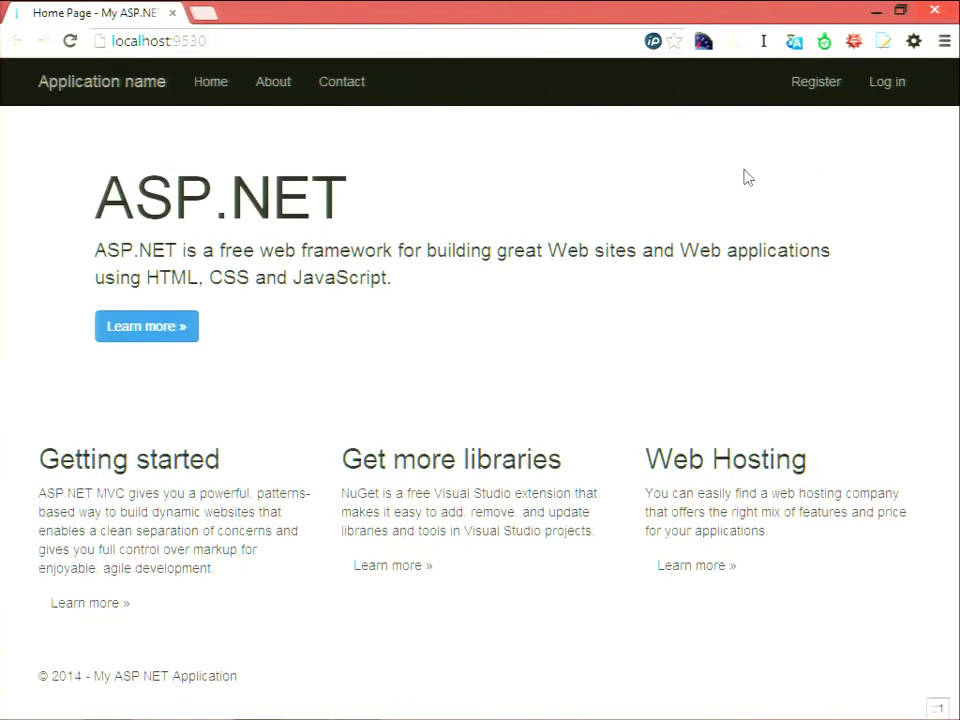
click(279, 88)
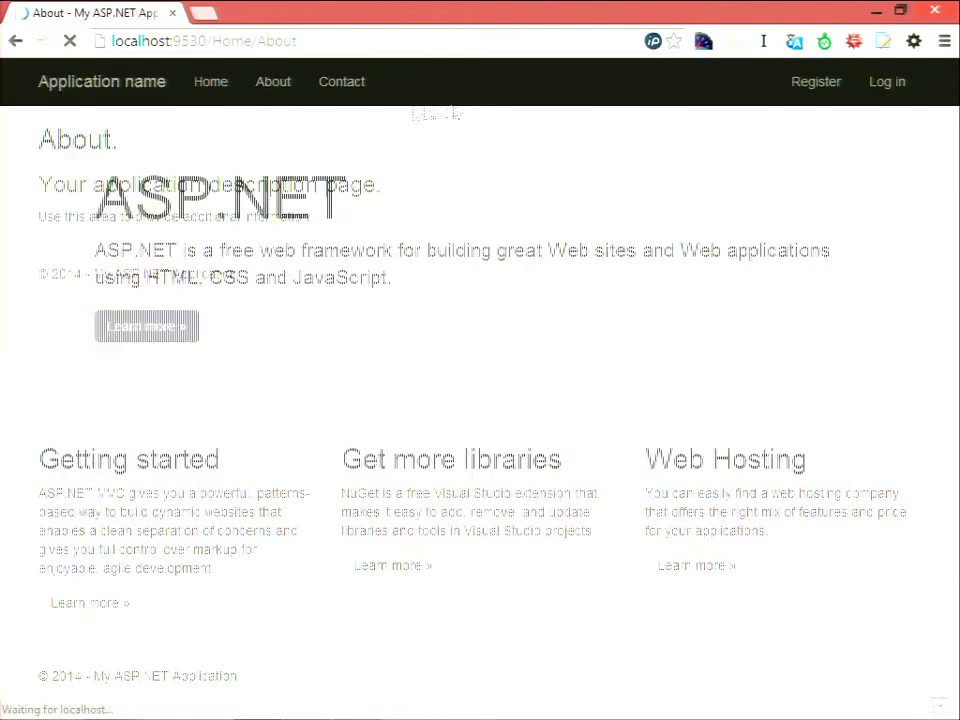
click(361, 100)
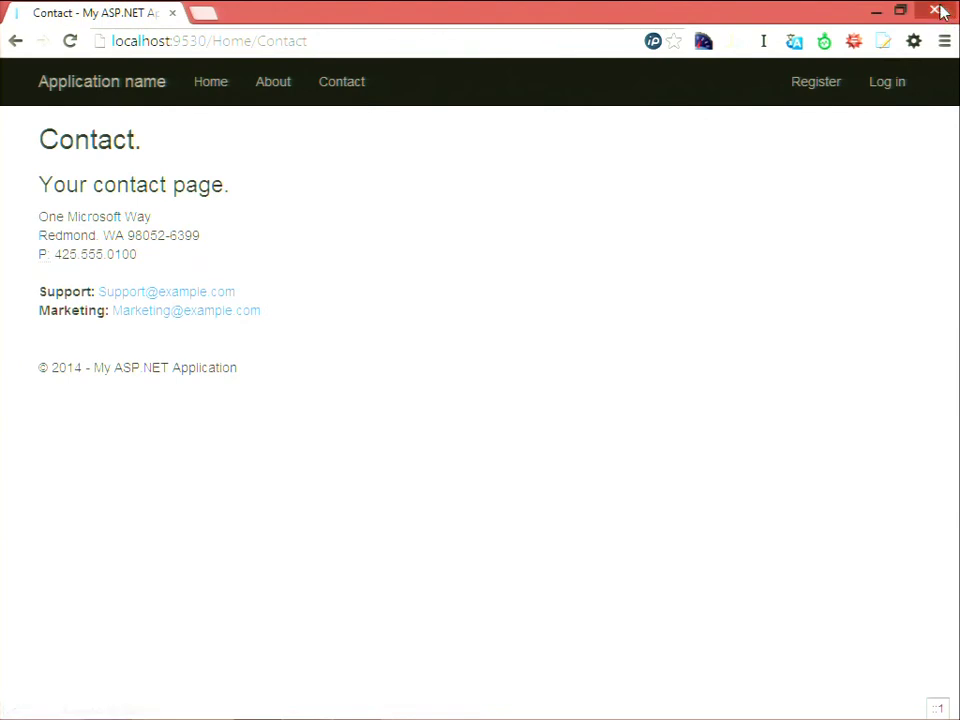
click(938, 12)
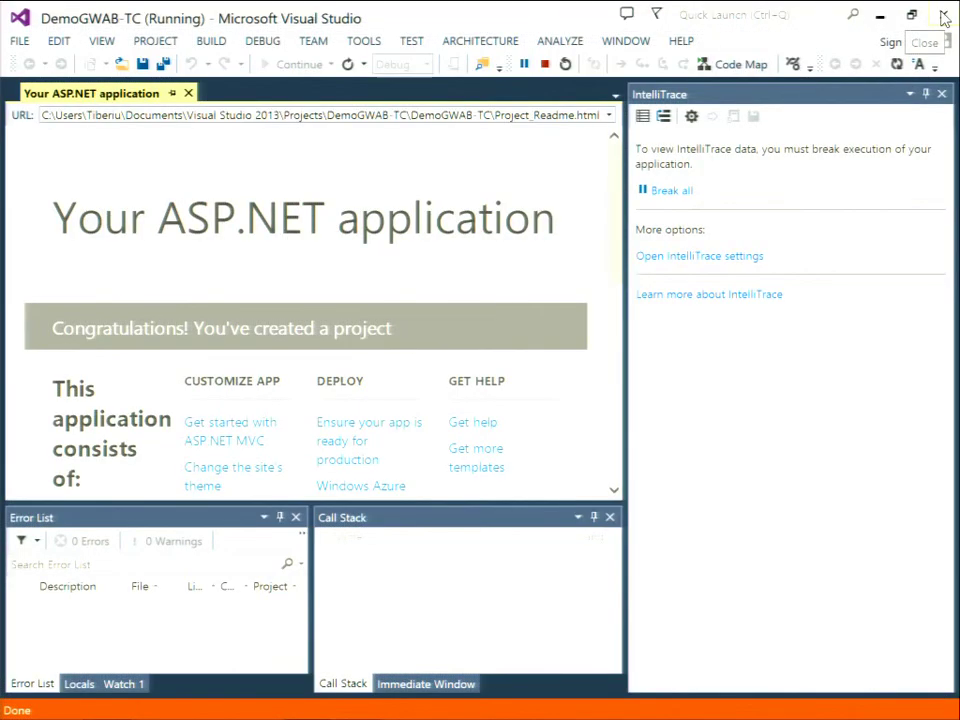
click(941, 93)
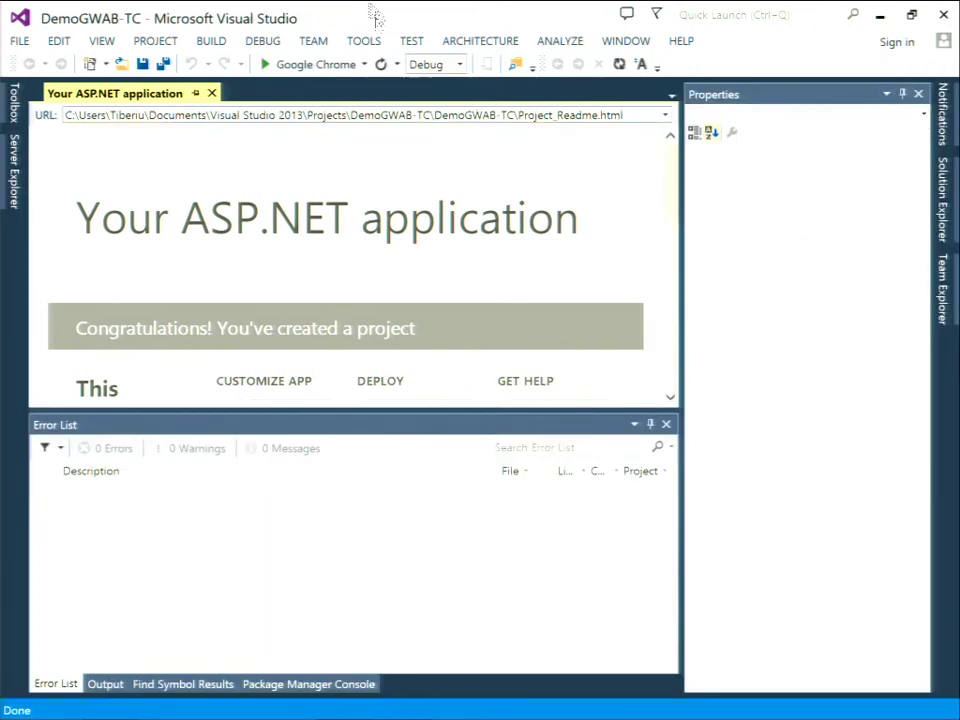
Start publishing the DemoGWAB-TC project and view the existing Windows Azure web sites available for importing publish settings.
click(943, 215)
right_click(776, 185)
click(648, 320)
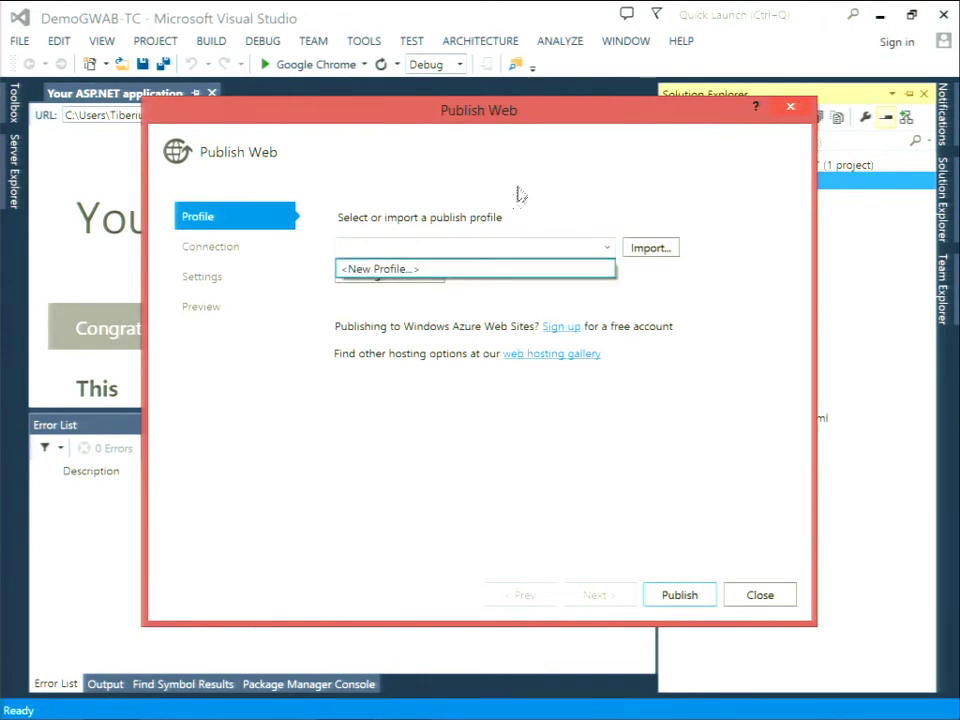
click(650, 248)
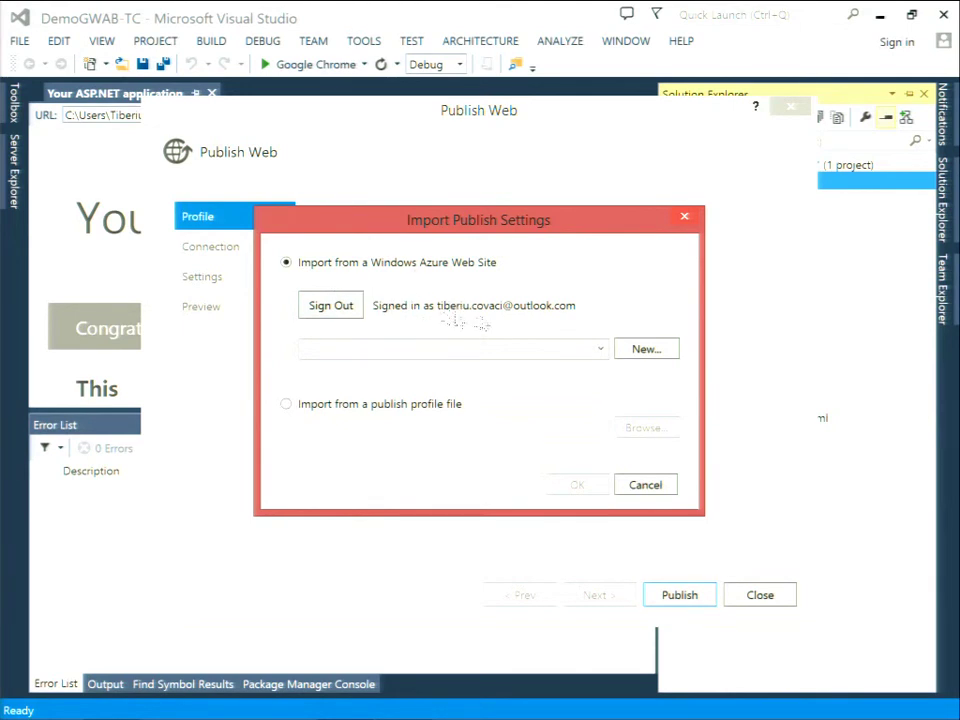
click(592, 349)
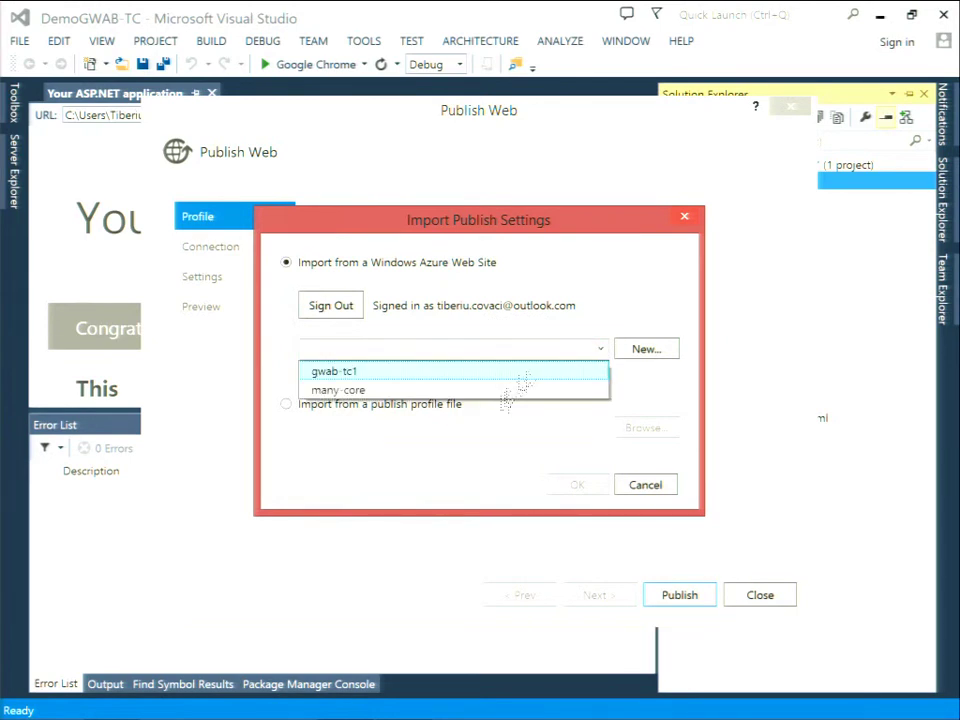
click(594, 310)
click(592, 348)
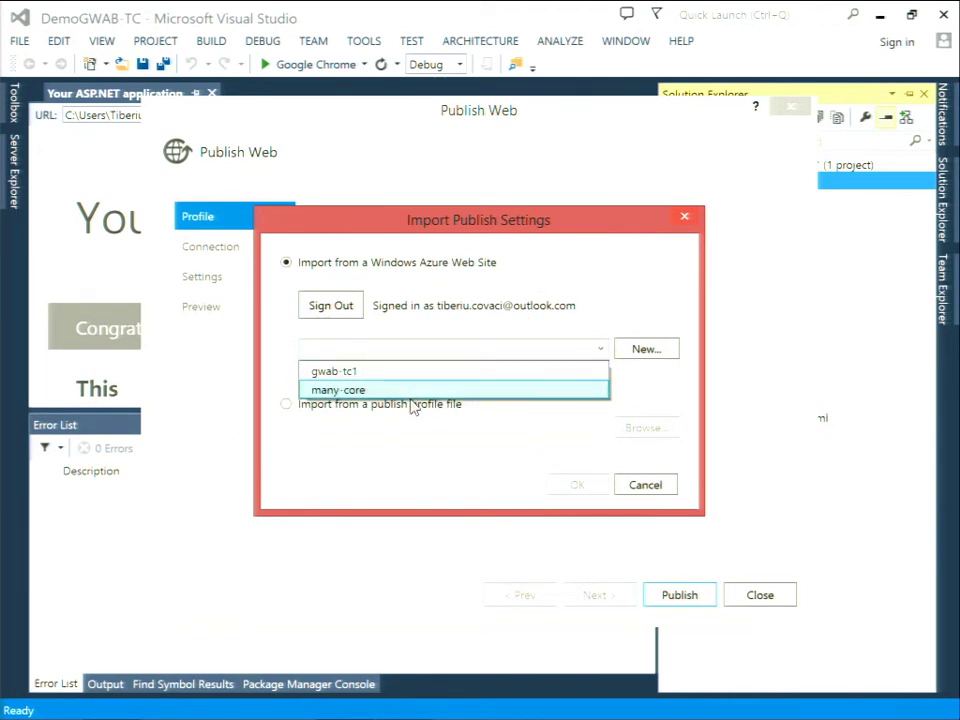
click(574, 302)
Begin a new Windows Azure site named demogwab-tc with the Visual Studio Ultimate with MSDN subscription and the North Europe location.
click(650, 348)
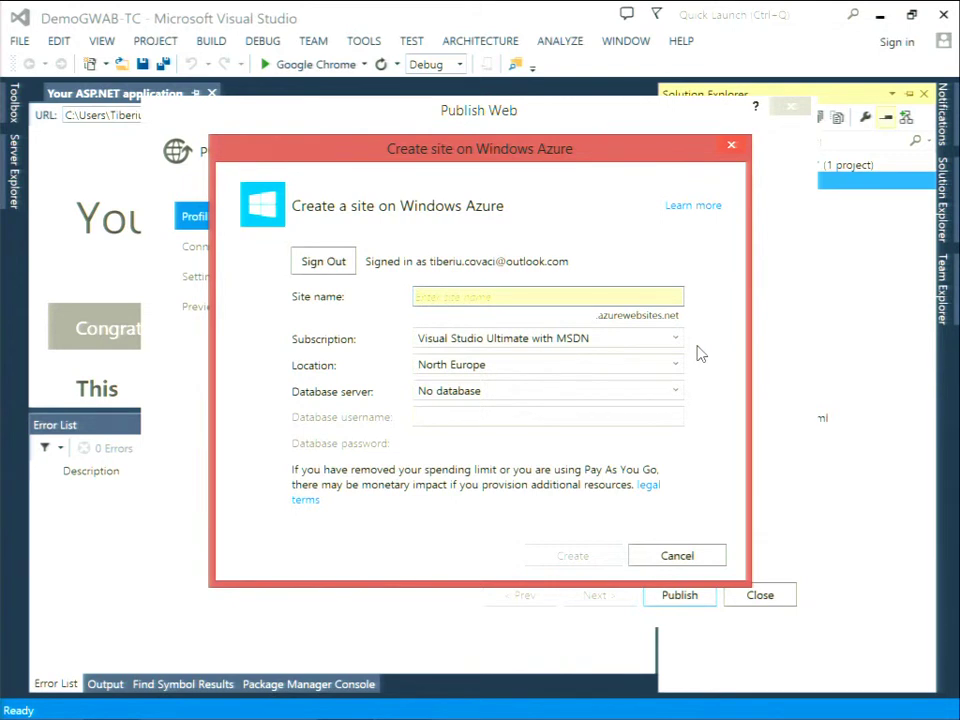
text(dem)
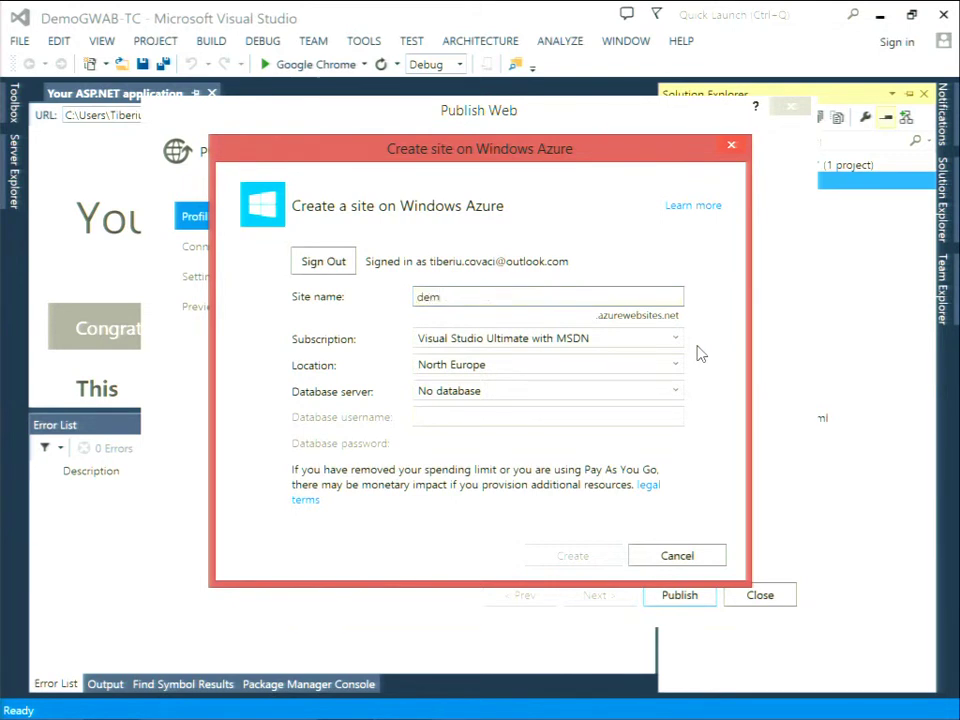
text(ogwab-tc)
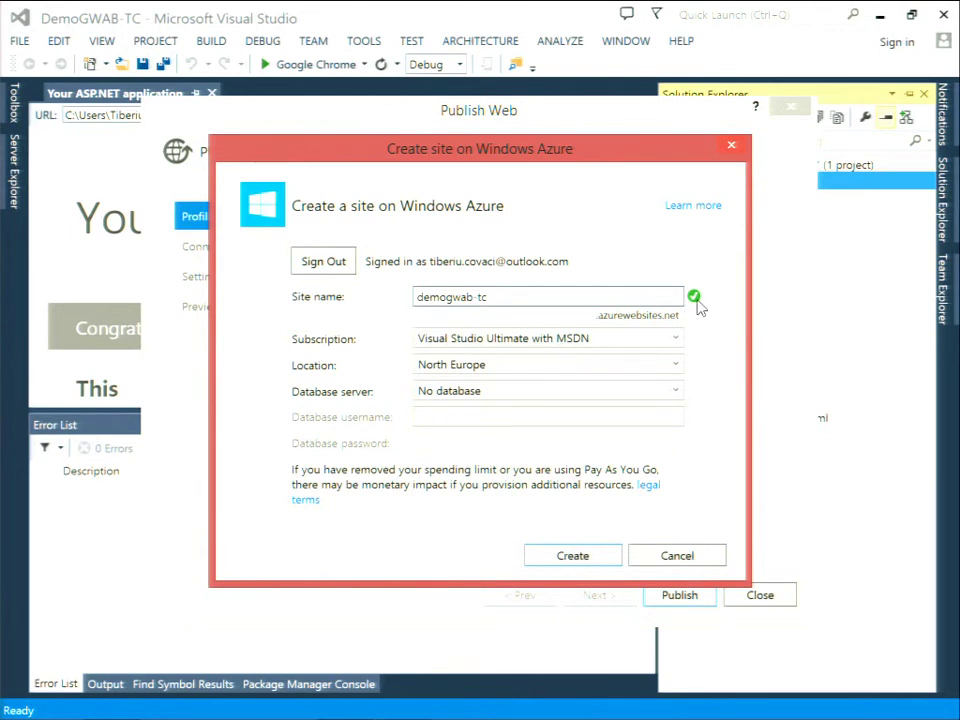
click(560, 339)
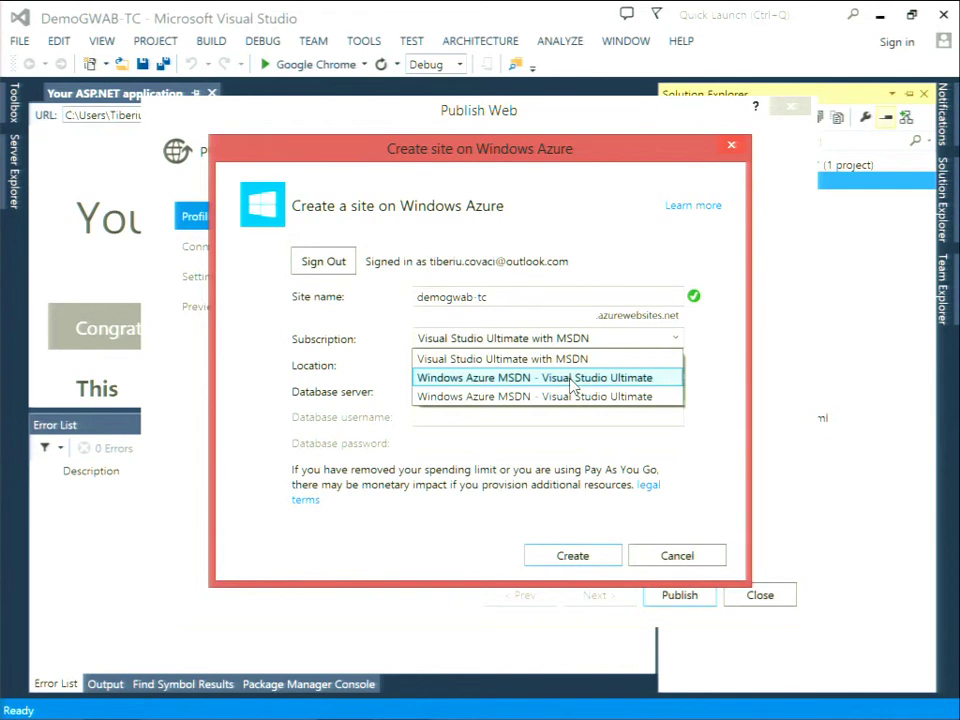
click(600, 358)
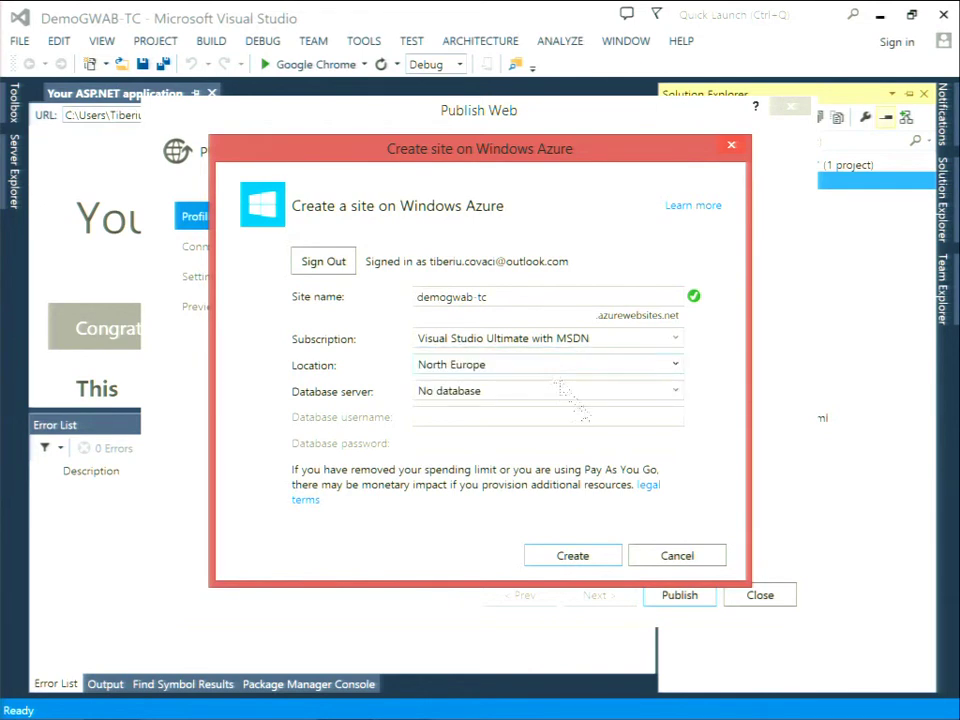
click(573, 372)
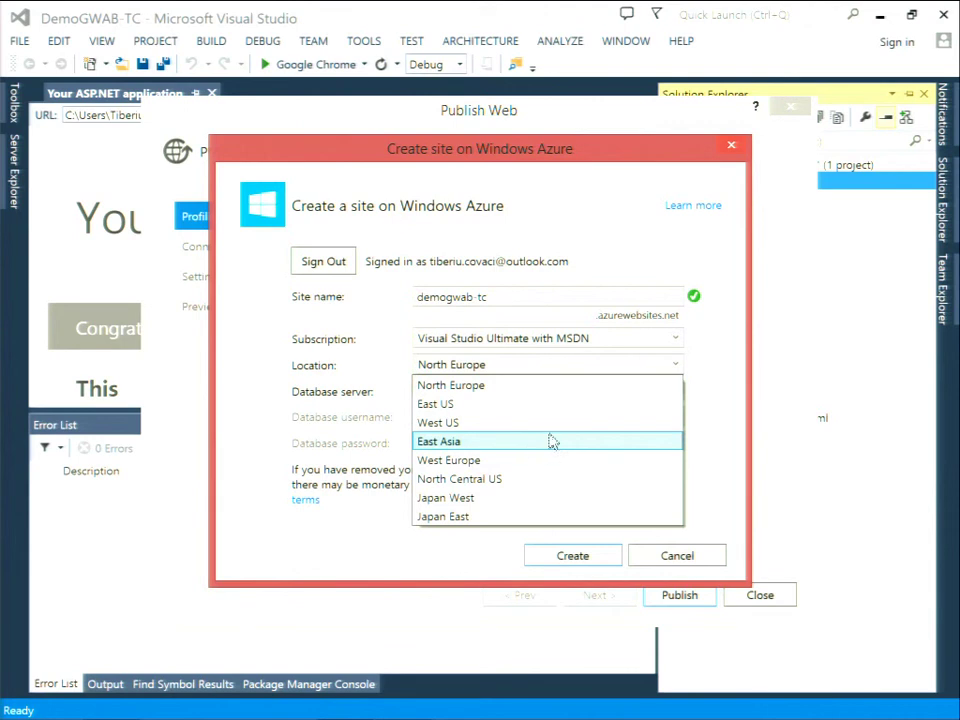
click(535, 386)
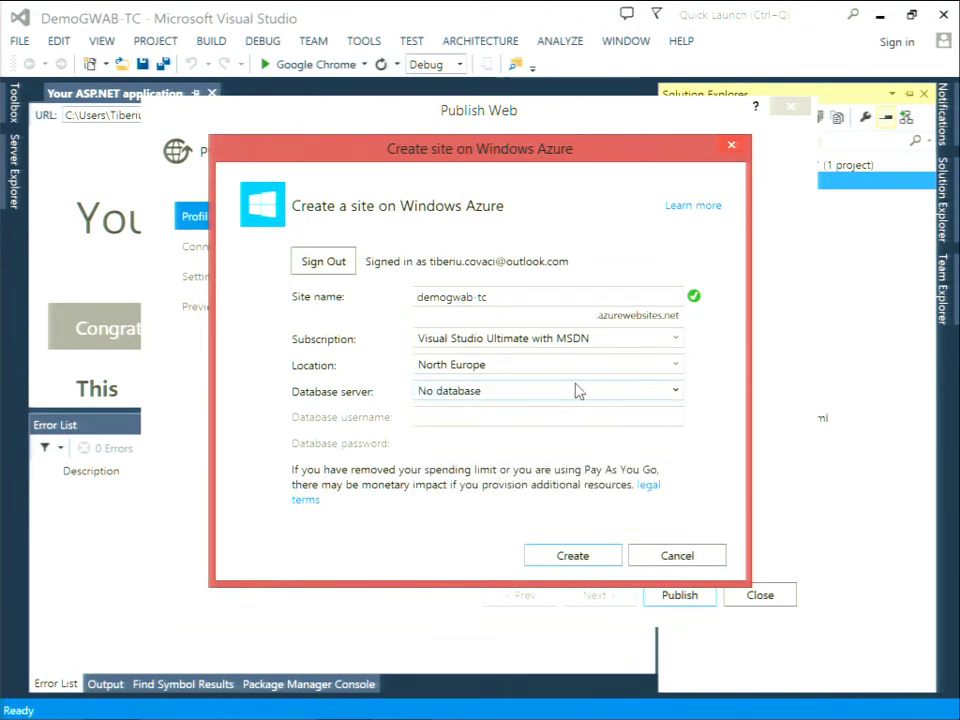
Add a new database server with username demogwab, enter and confirm the database password, and create the site.
click(660, 391)
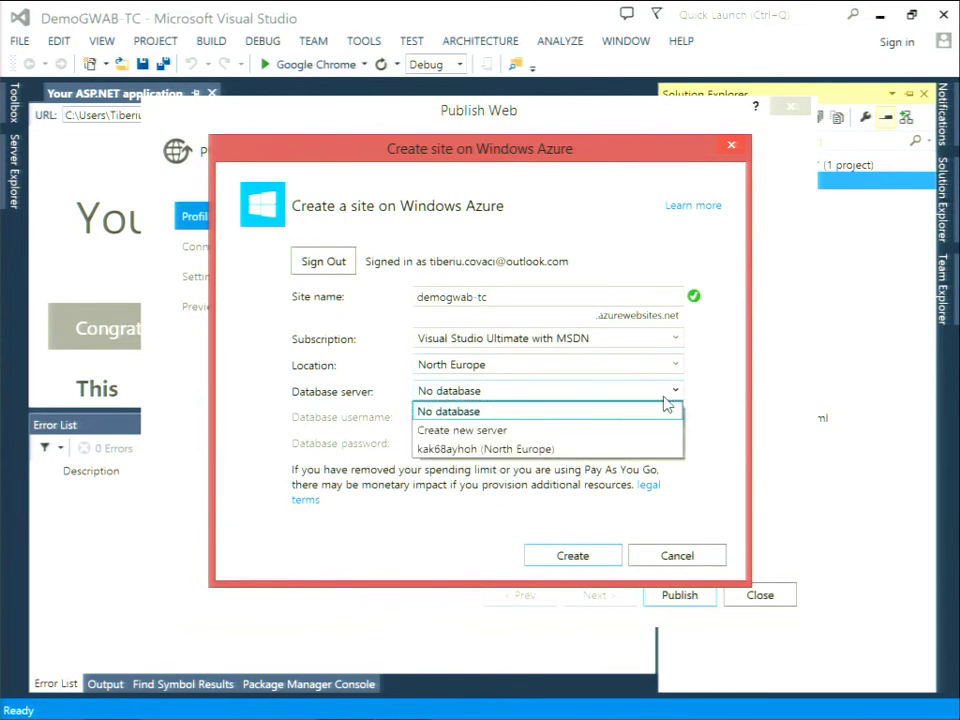
click(479, 438)
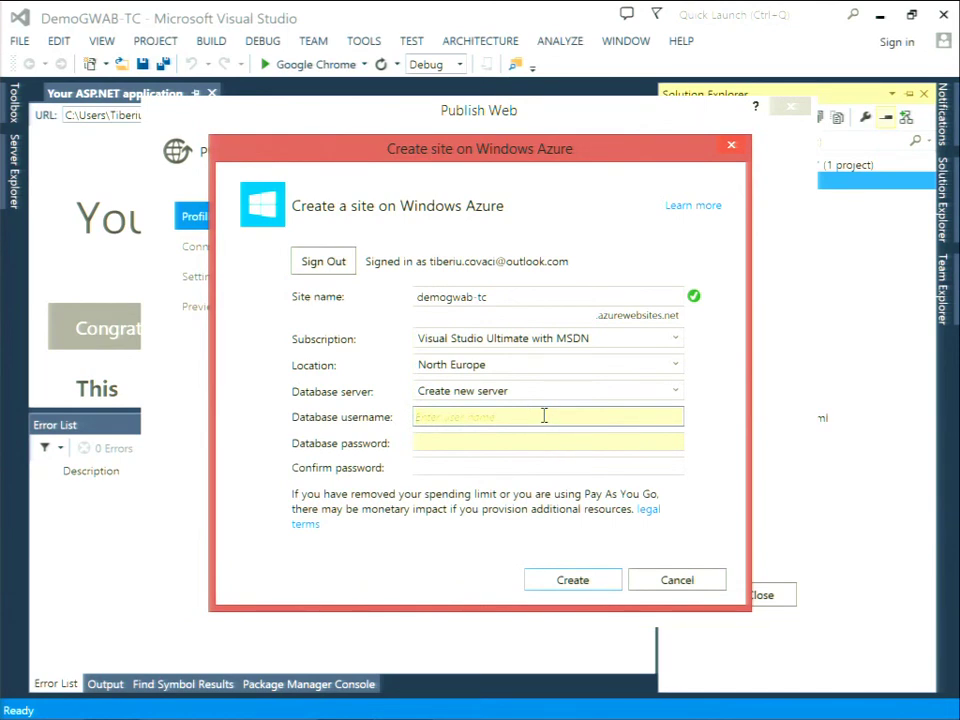
click(544, 415)
text(demo)
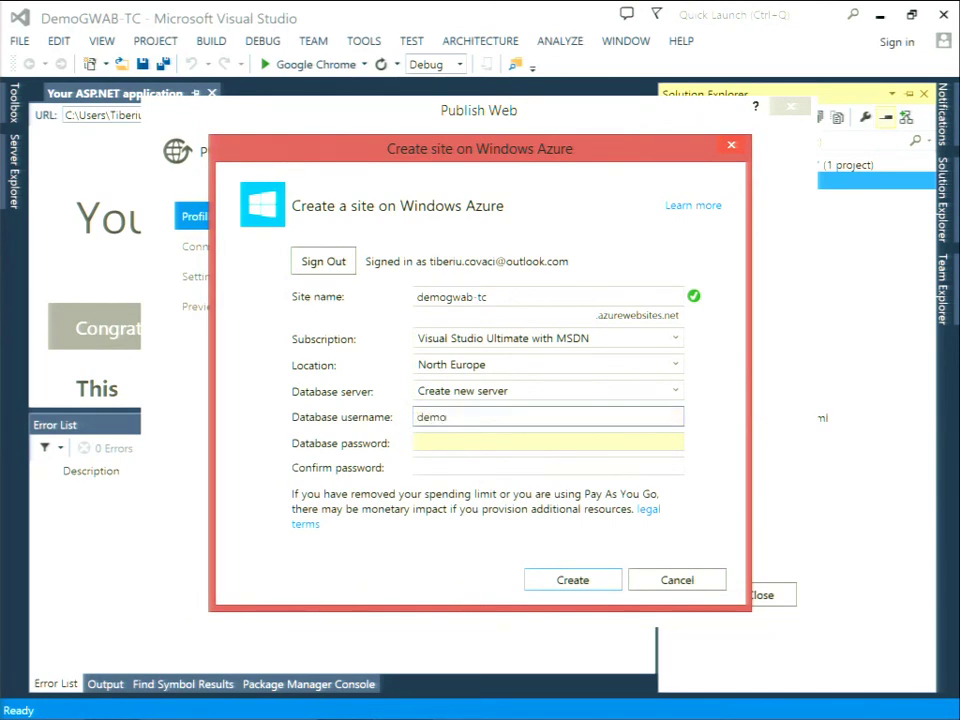
text(gwab)
key(Tab)
text(••)
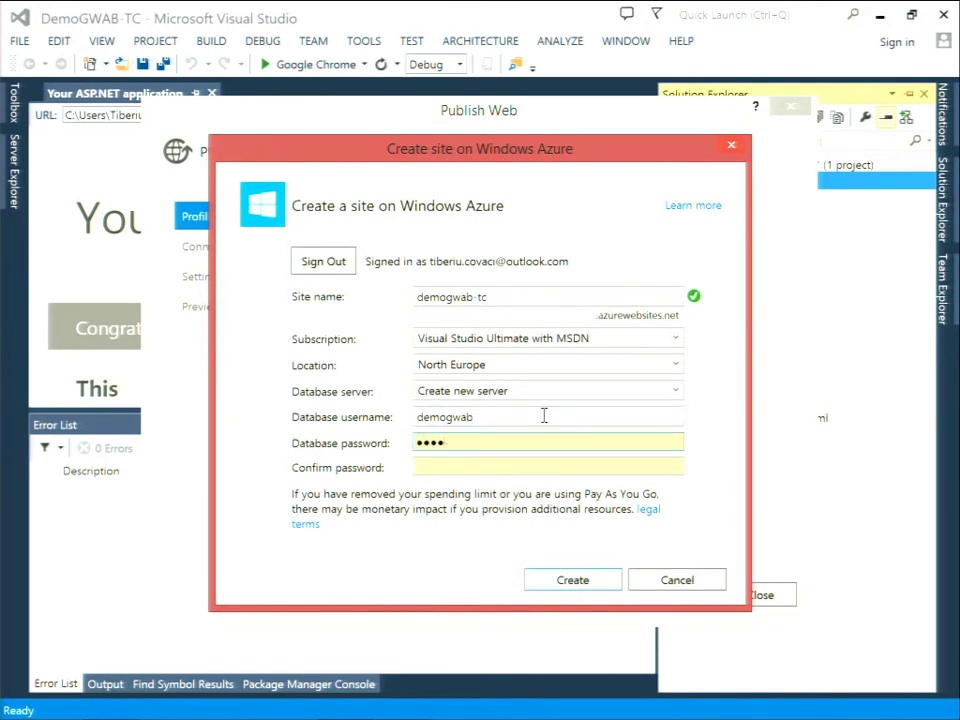
text(••••••)
key(Tab)
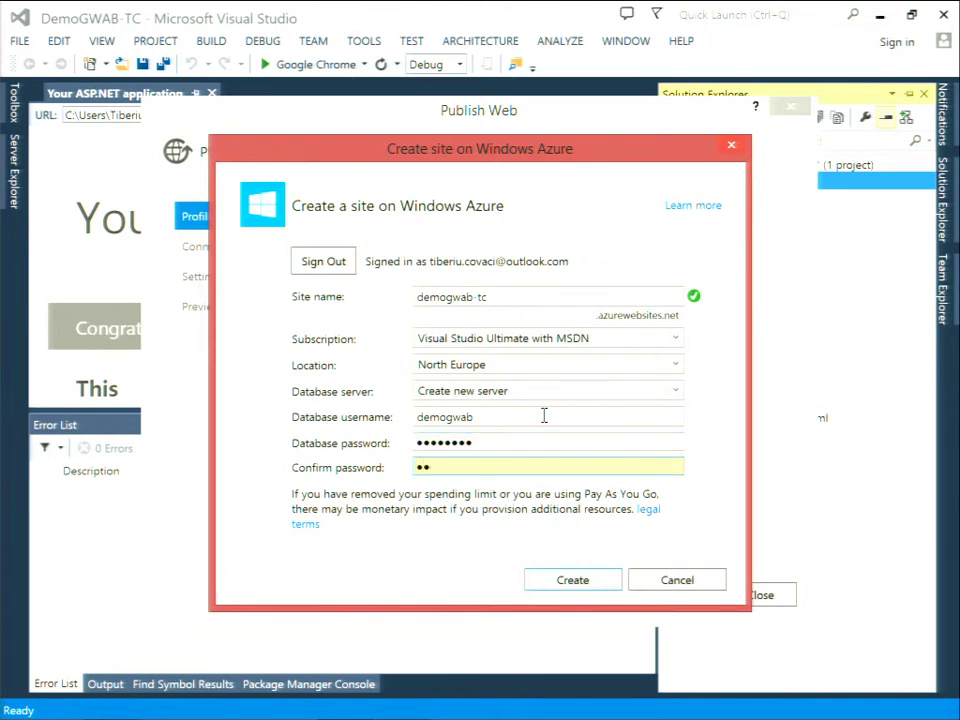
text(••••••••)
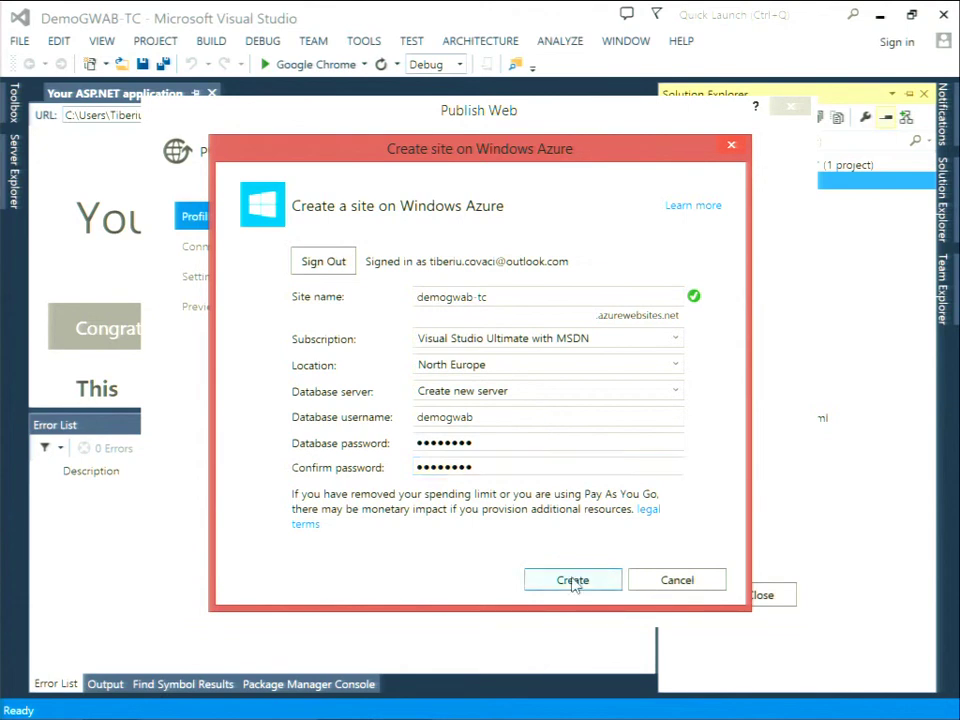
click(574, 579)
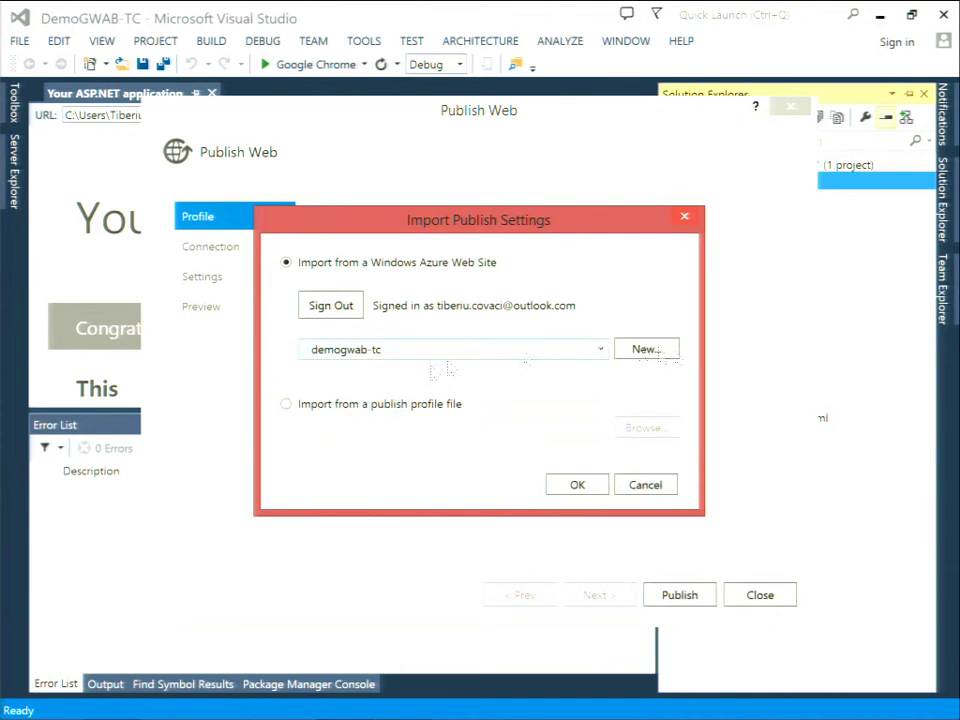
Import the demogwab-tc site's publish settings, validate the Web Deploy connection, and continue to the publish settings.
click(588, 489)
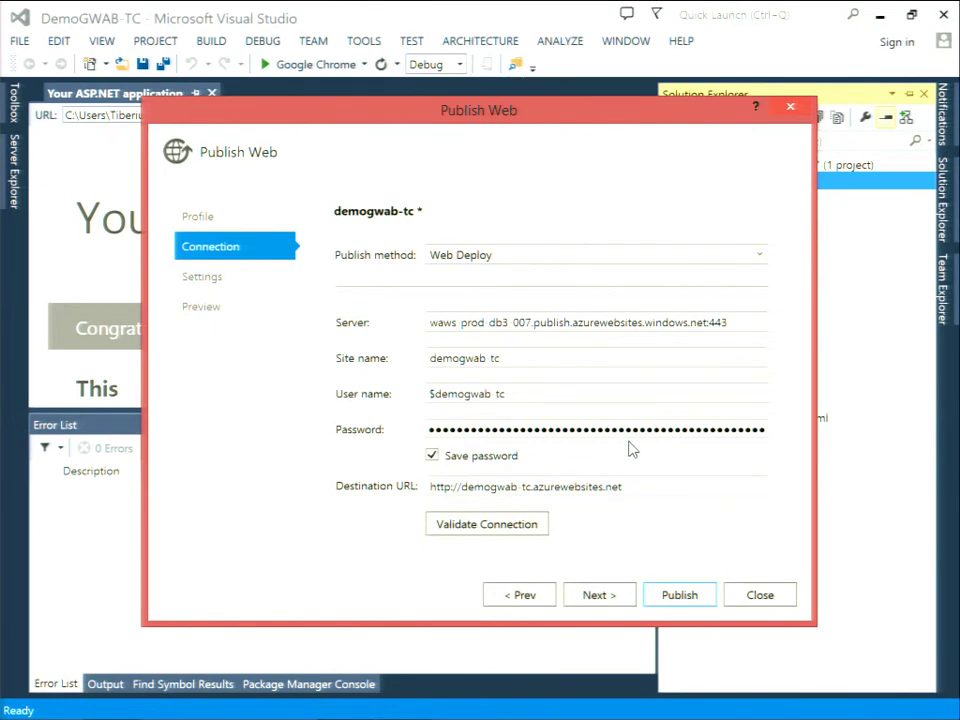
click(505, 532)
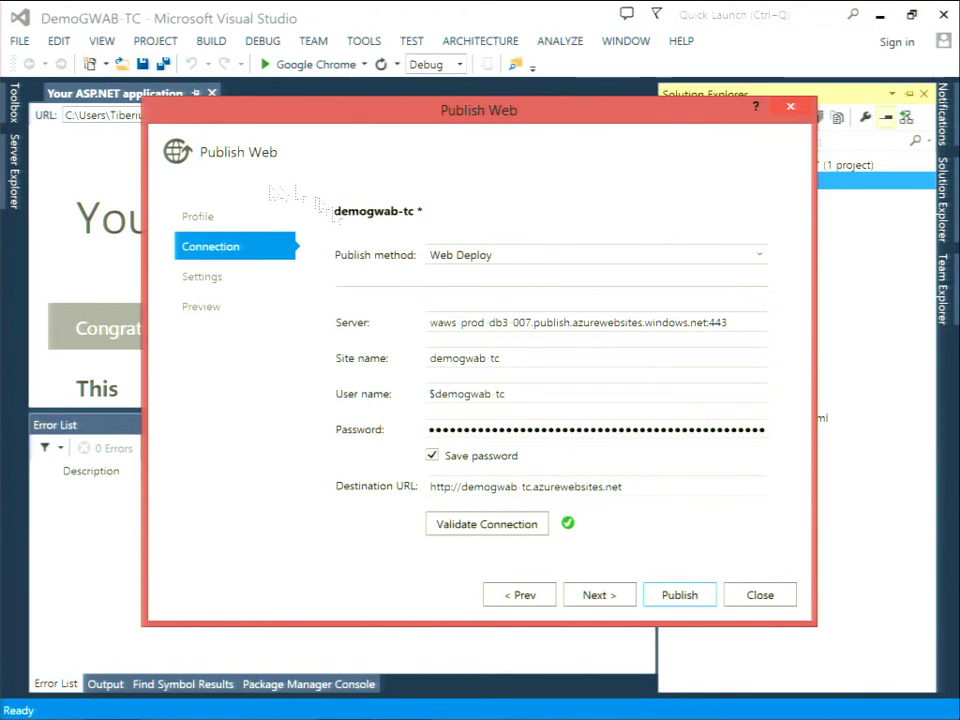
click(615, 597)
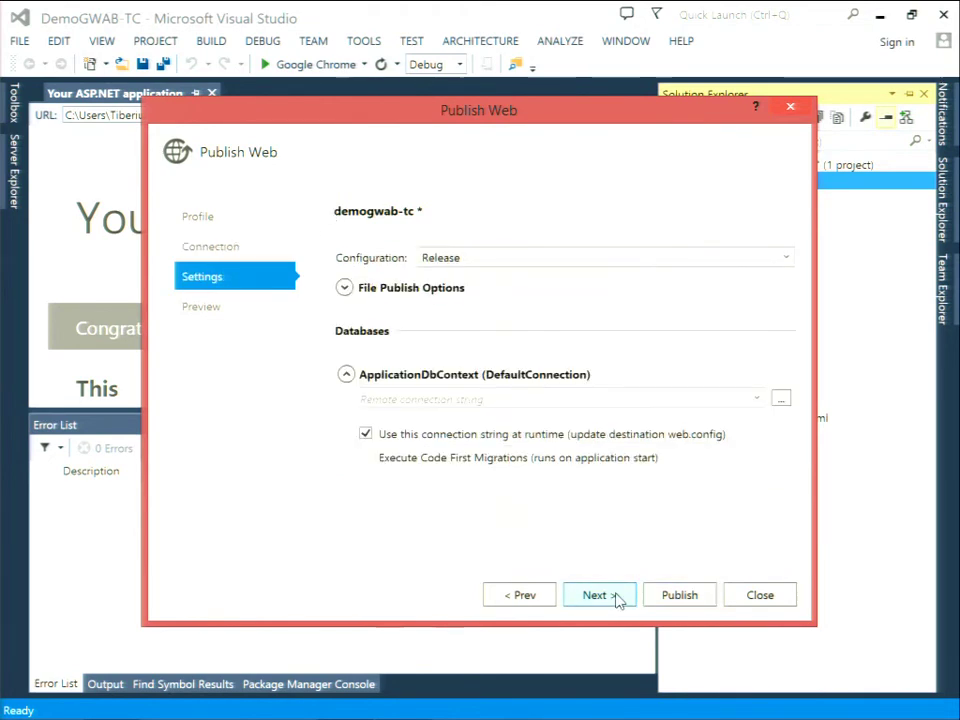
Use the demogwab-tc946 database for the ApplicationDbContext connection and choose the Release configuration for publishing.
mouse_move(955, 5)
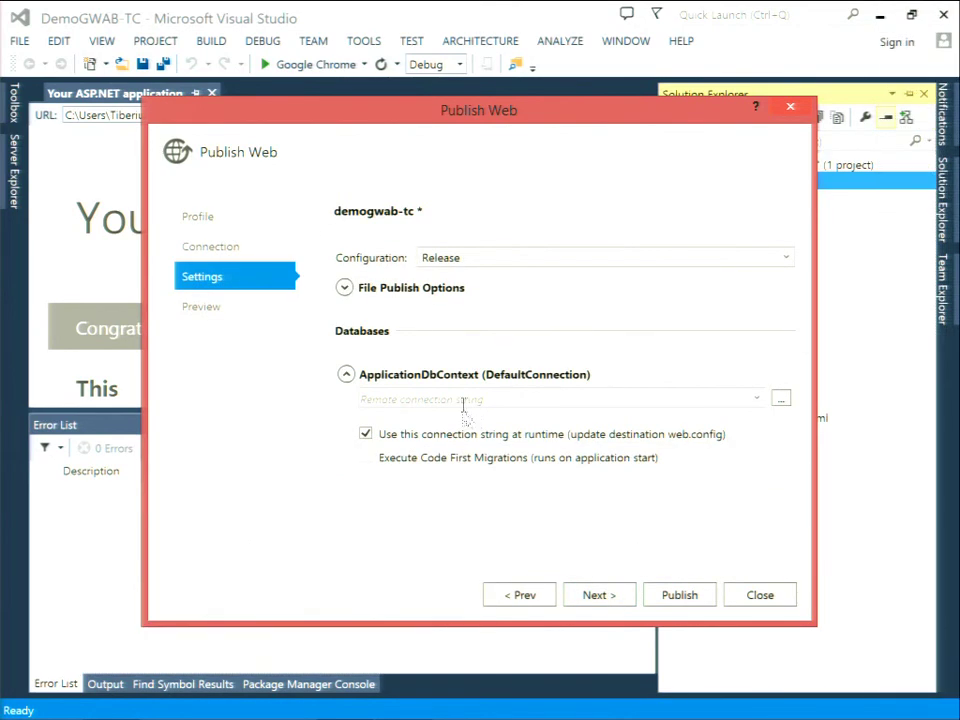
click(757, 399)
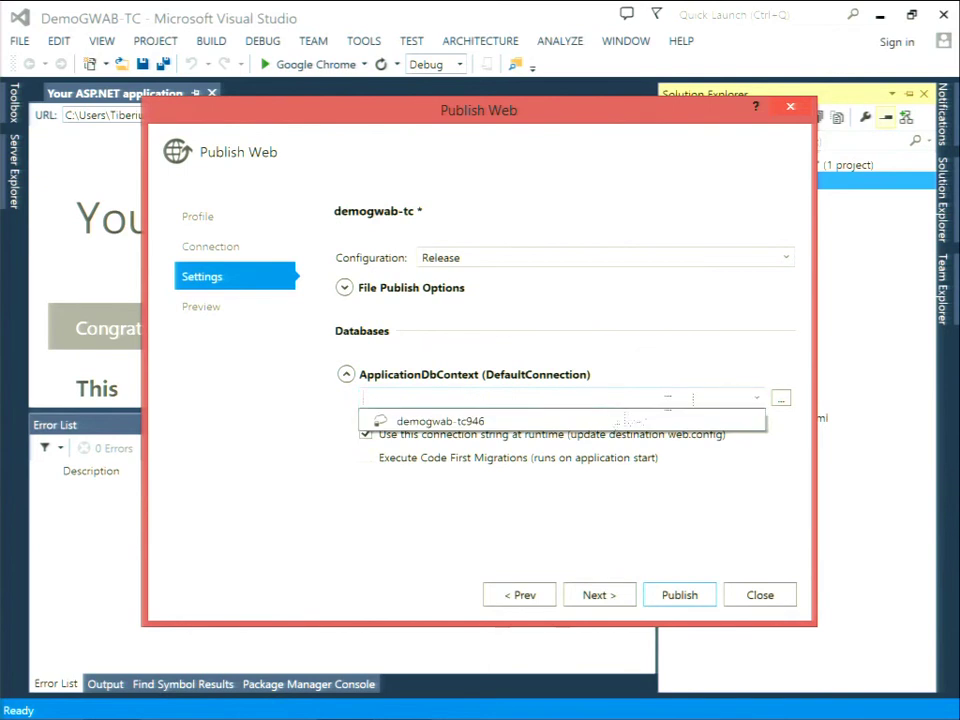
click(565, 423)
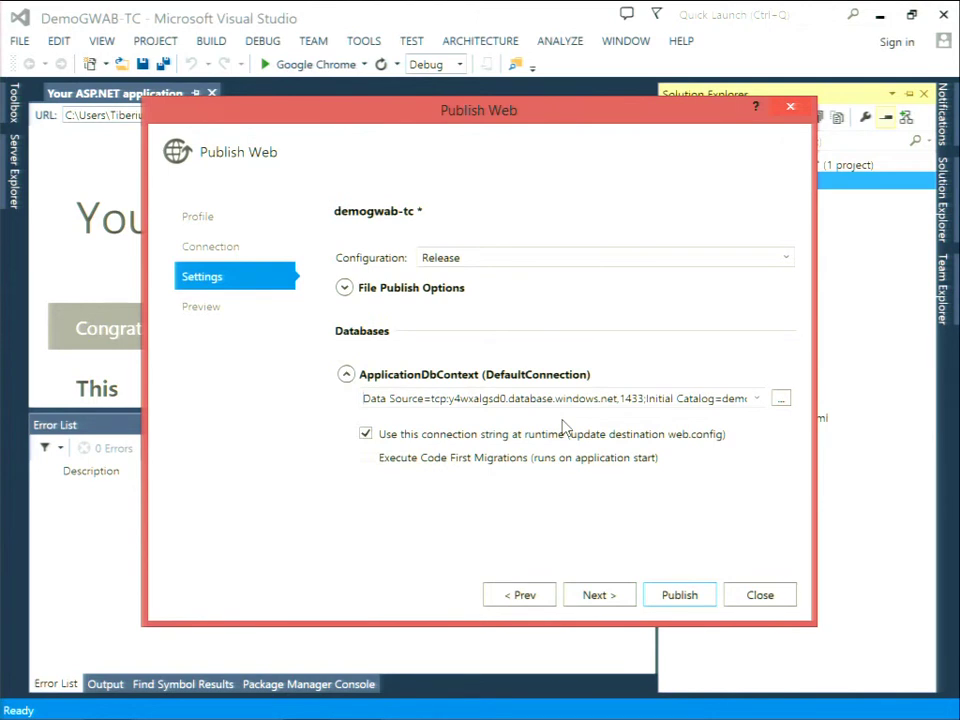
click(645, 260)
click(662, 296)
click(614, 600)
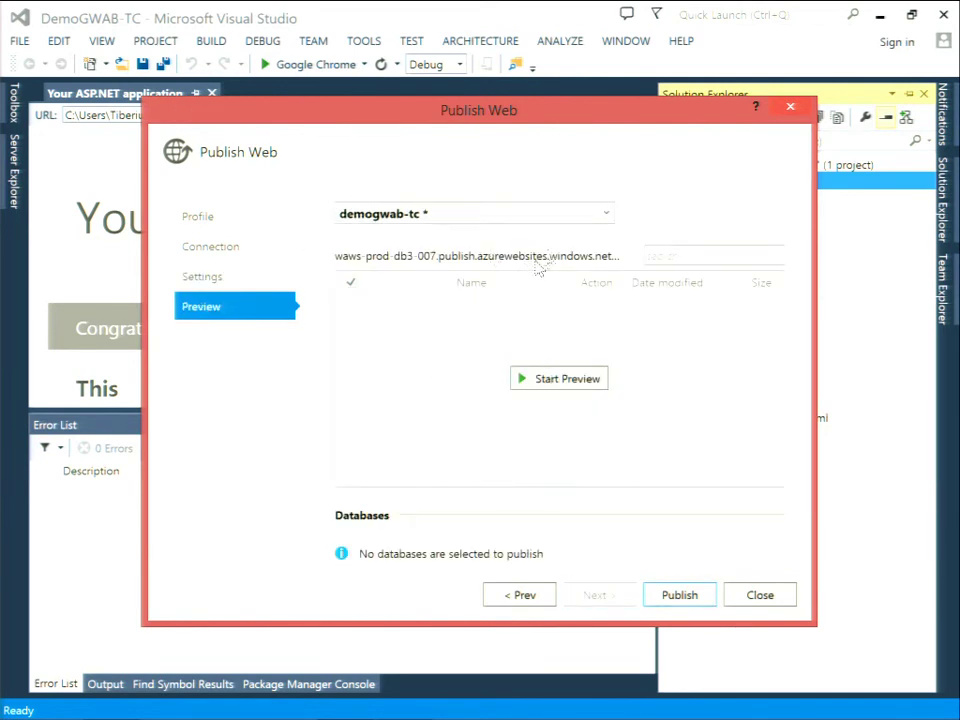
Generate the preview of files to upload, look through the list, and publish the application to demogwab-tc.
click(570, 380)
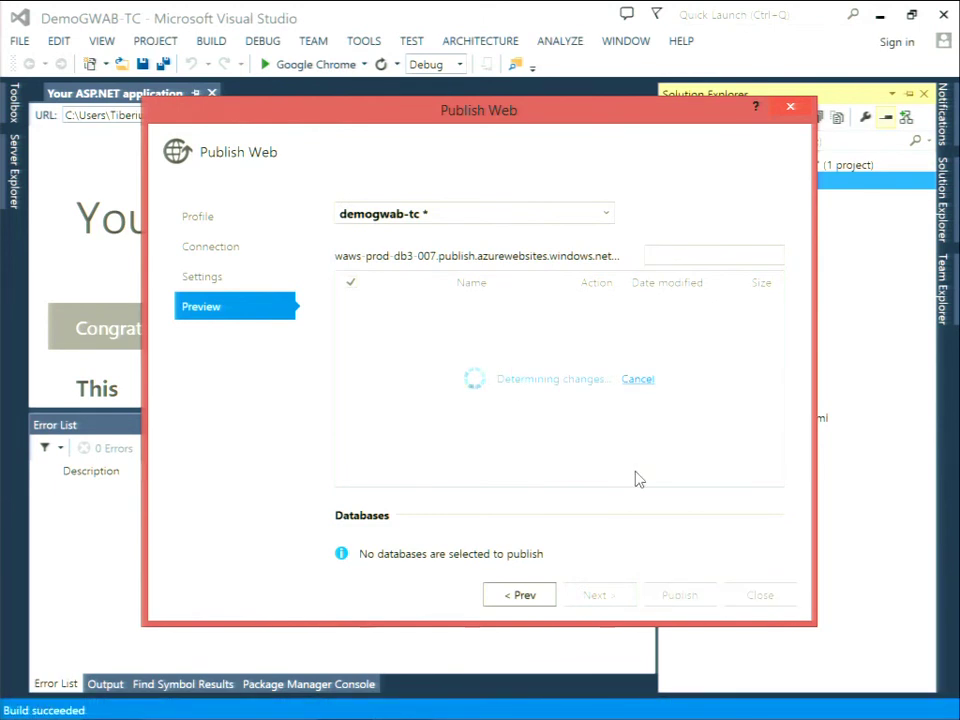
scroll(770, 385, down, 10)
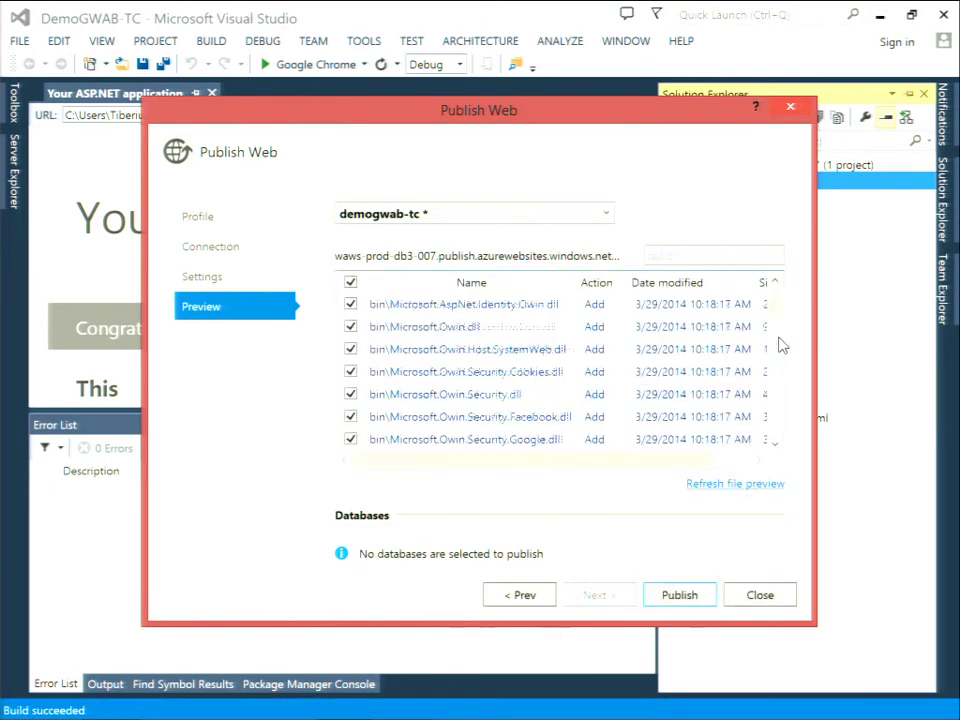
scroll(770, 385, down, 3)
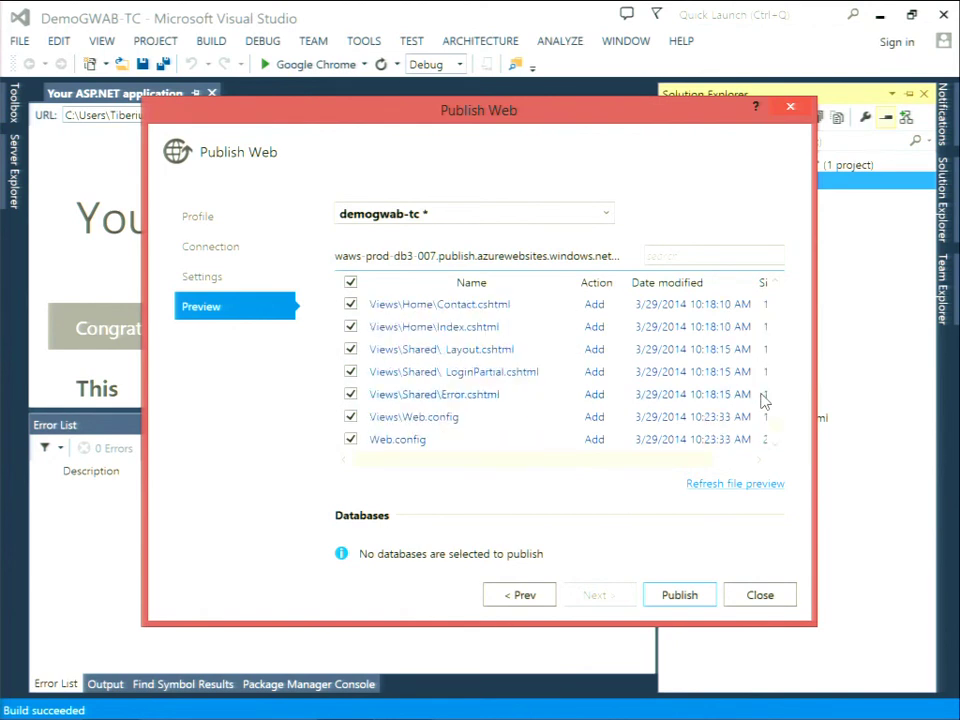
scroll(786, 340, up, 5)
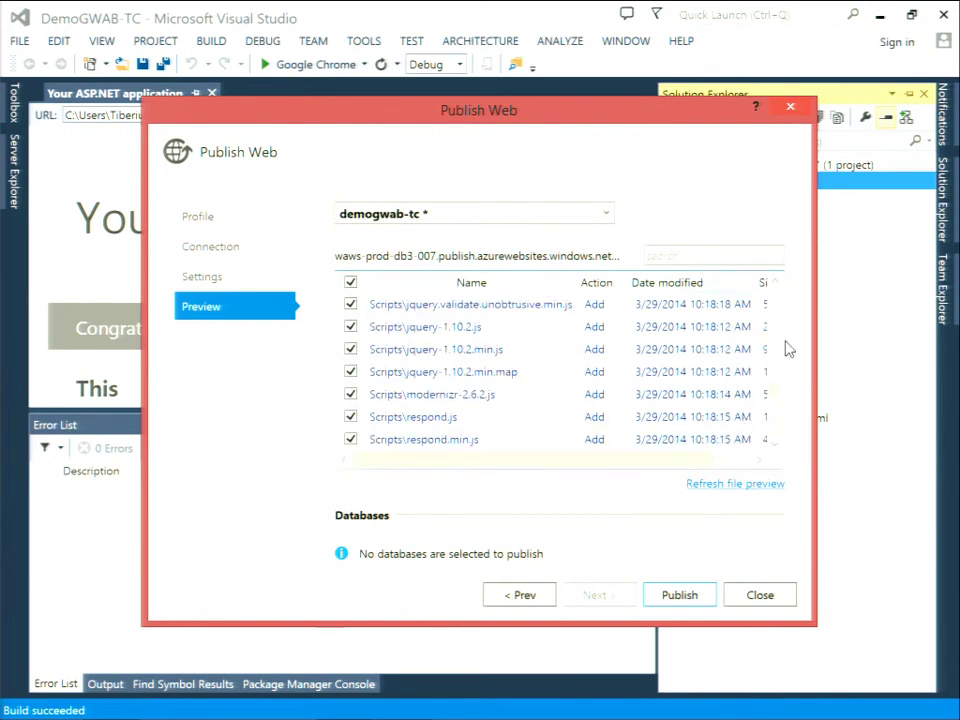
click(680, 601)
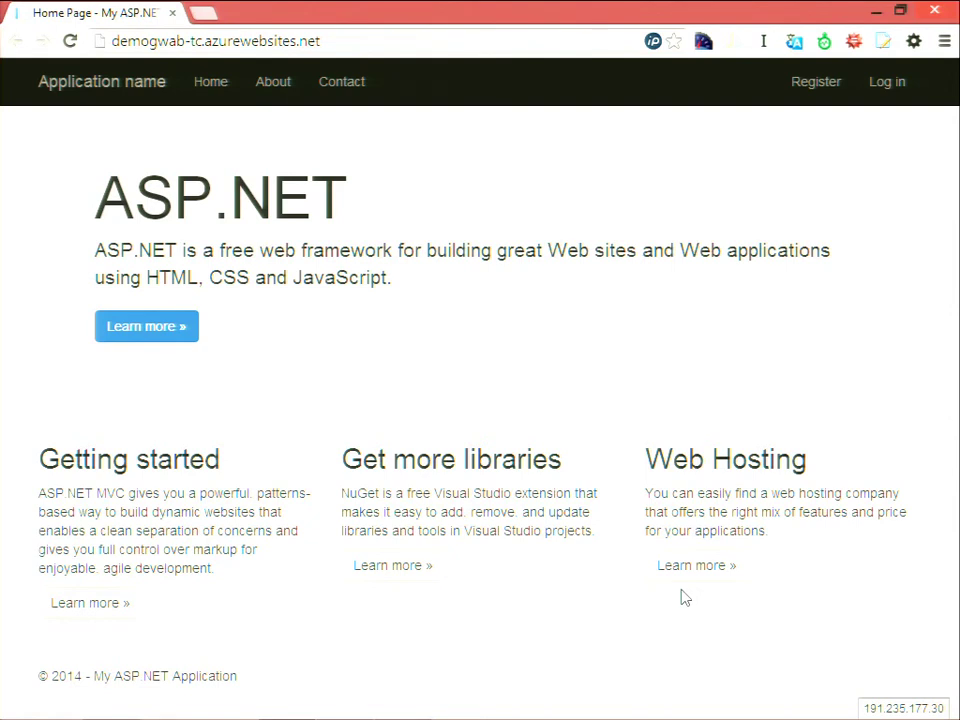
Switch to the Windows Azure portal in Internet Explorer, refresh the web sites list, and view the many-core site's dashboard.
key(alt+Tab)
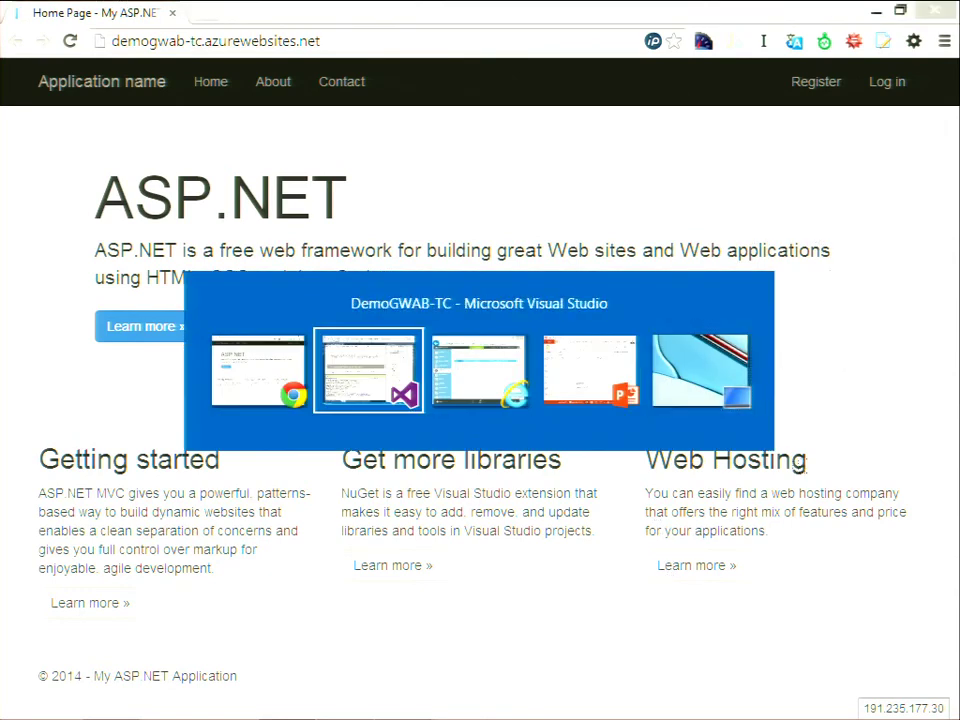
key(alt+Tab)
click(78, 236)
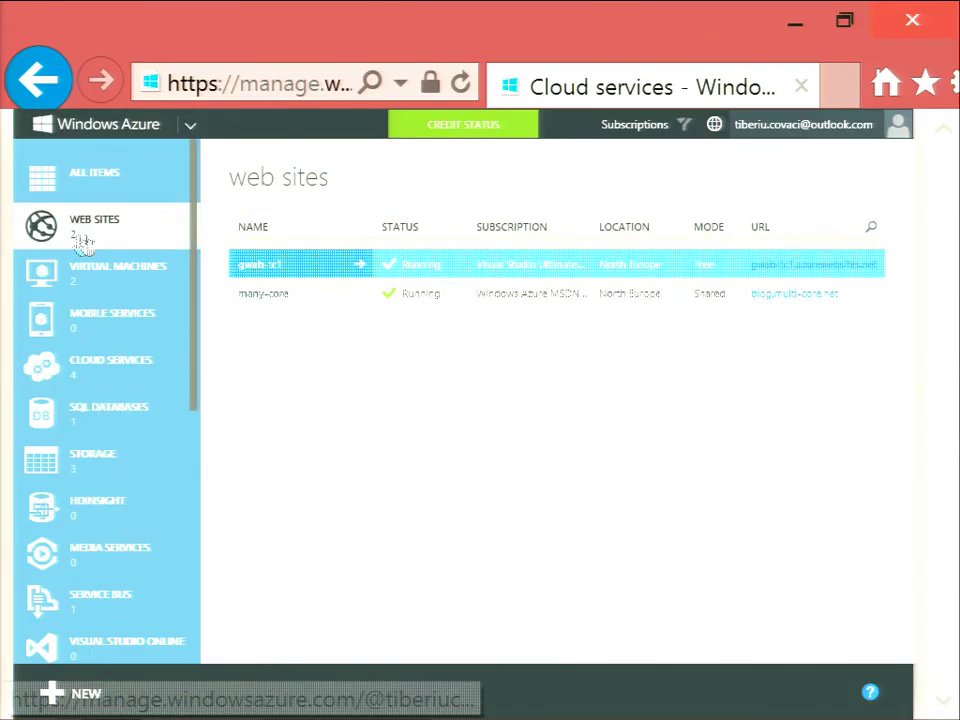
click(460, 83)
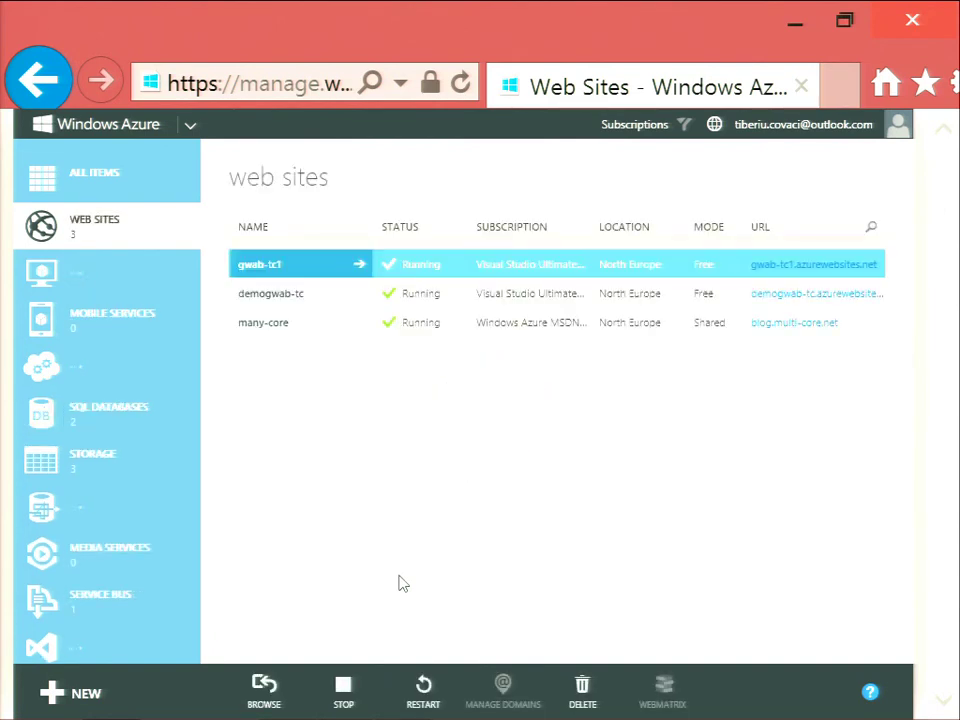
click(298, 326)
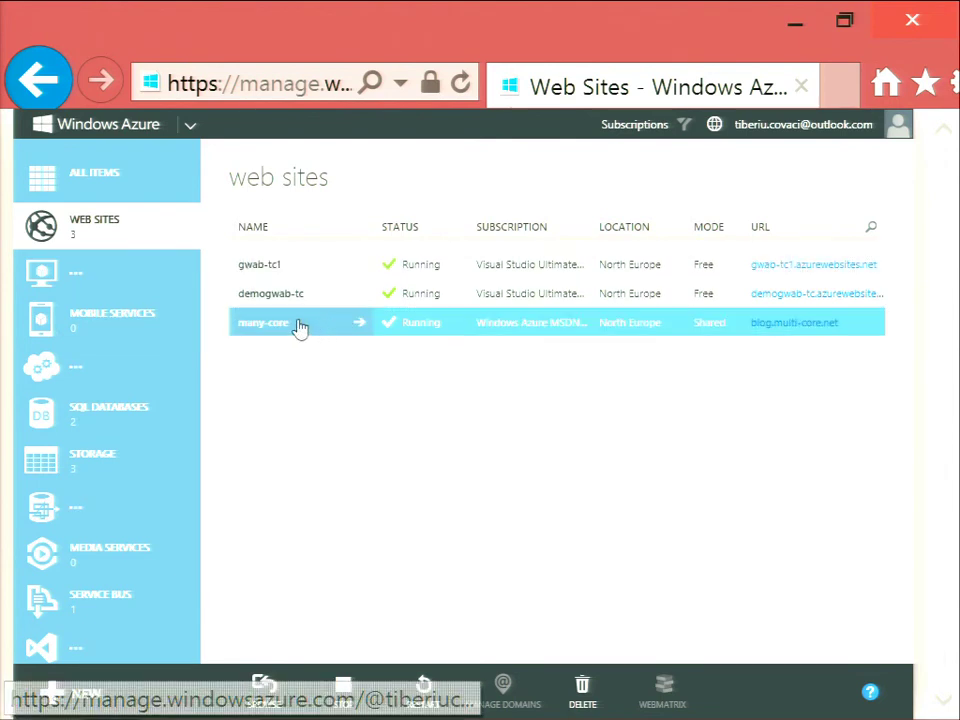
scroll(645, 431, down, 4)
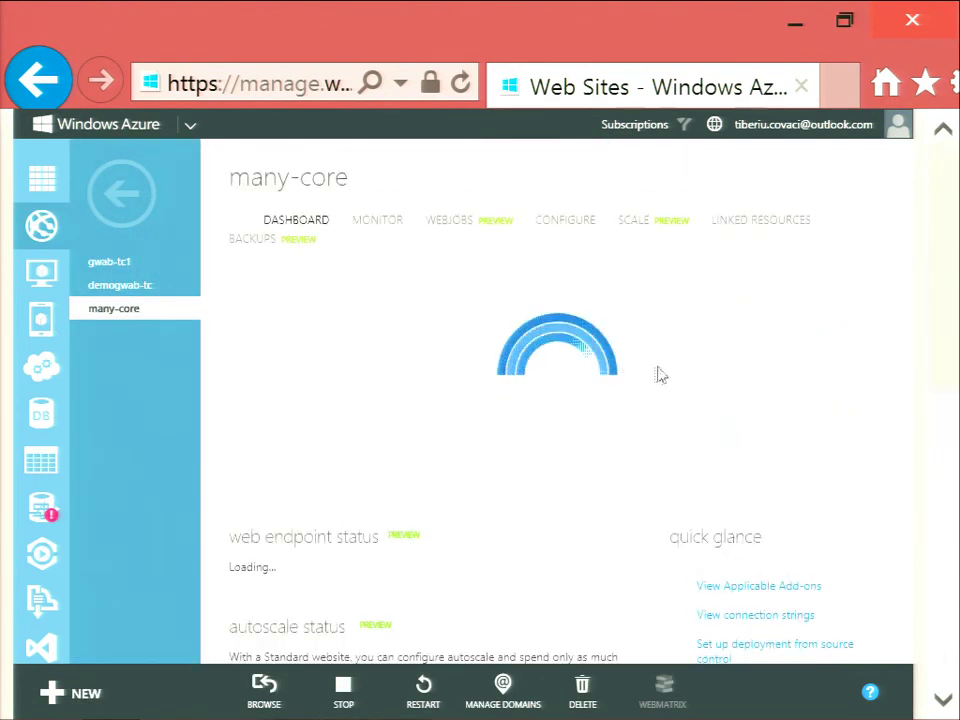
Look through the many-core dashboard's quick glance details, including publishing links, site URL, FTP hosts, diagnostic logs, location and subscription.
scroll(496, 300, down, 1)
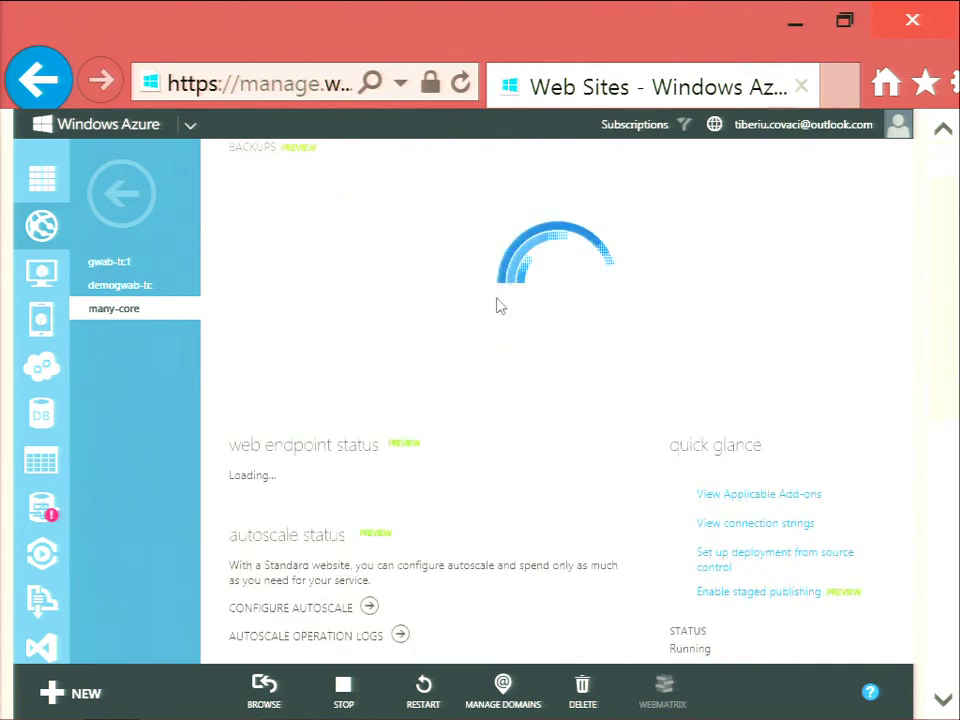
scroll(470, 468, down, 1)
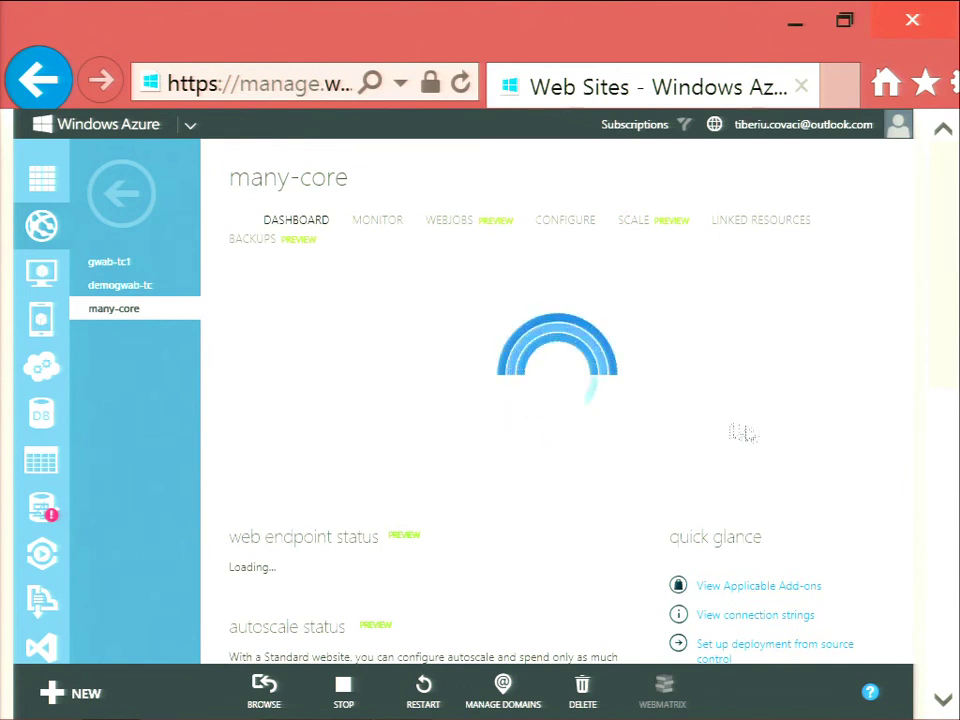
scroll(741, 432, down, 2)
scroll(705, 430, down, 5)
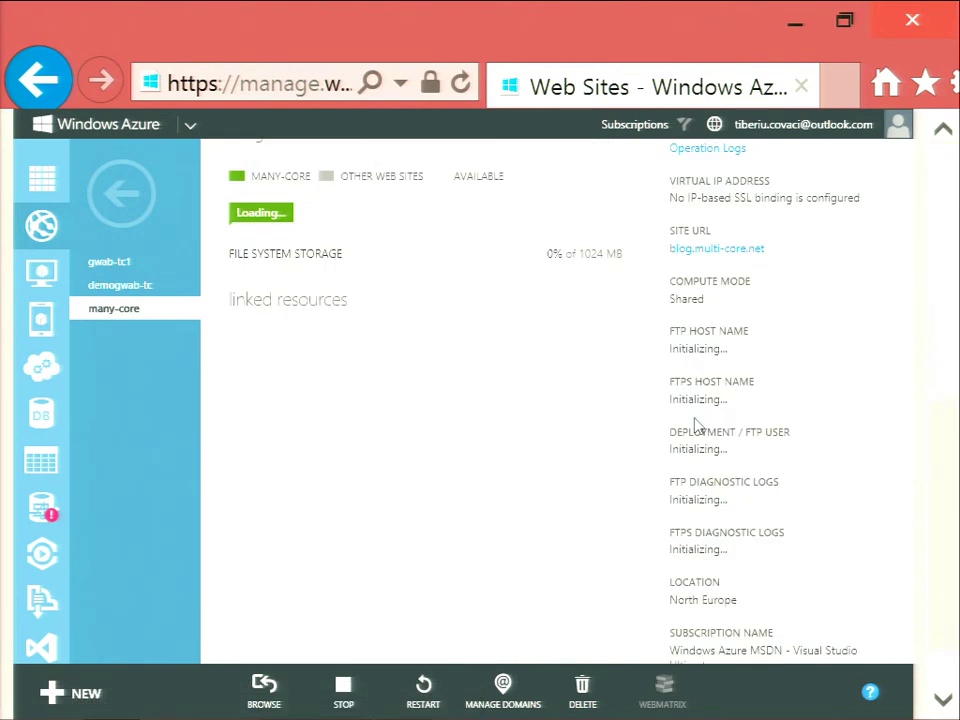
scroll(694, 428, up, 2)
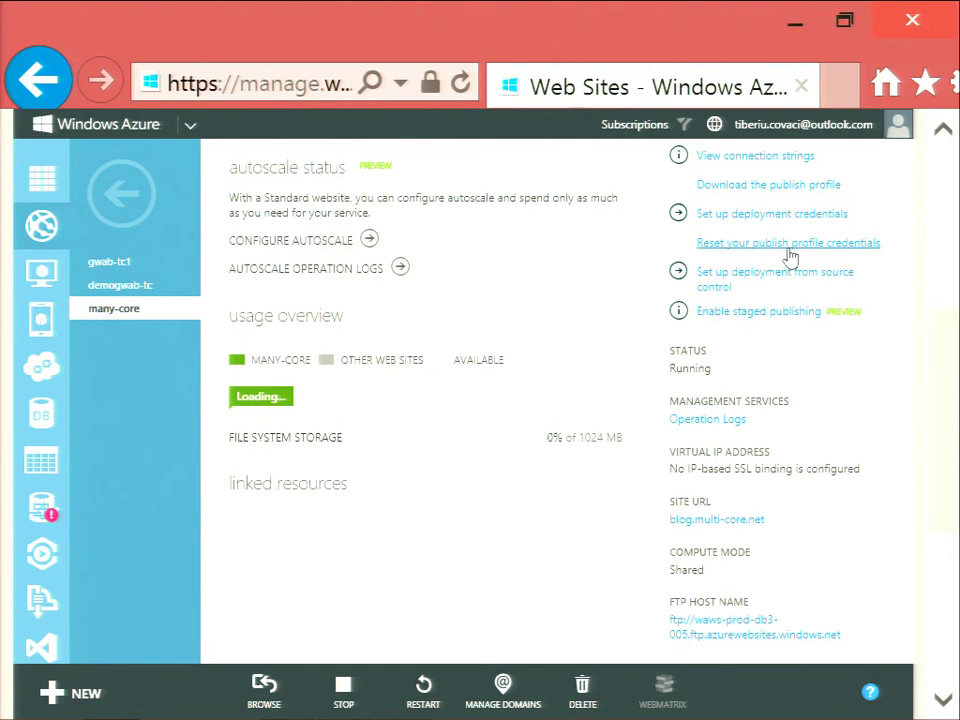
scroll(761, 531, down, 1)
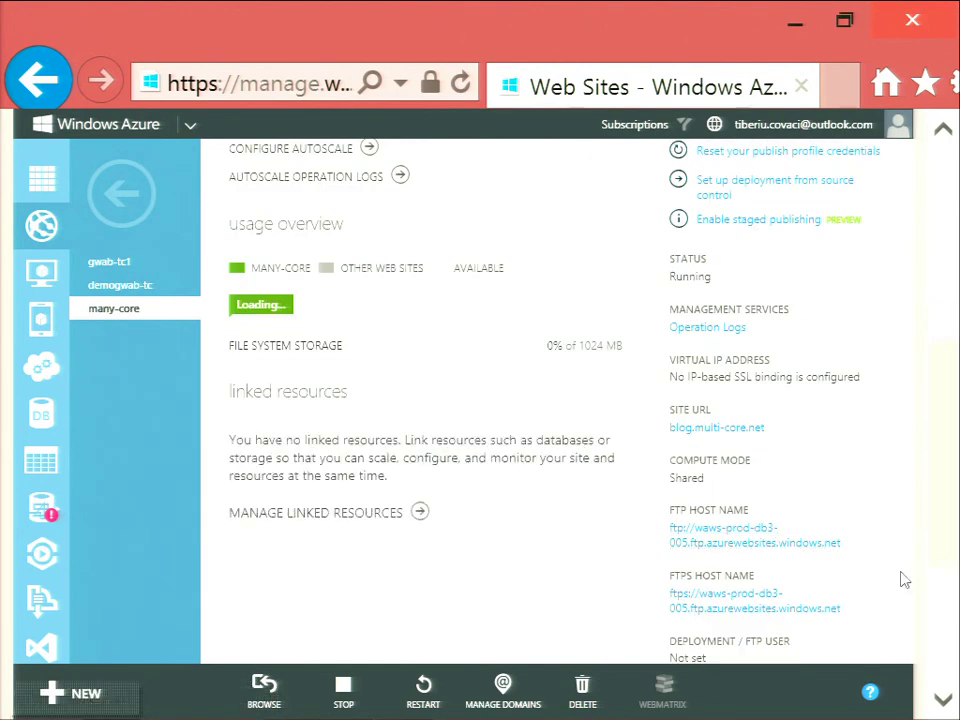
scroll(750, 503, down, 1)
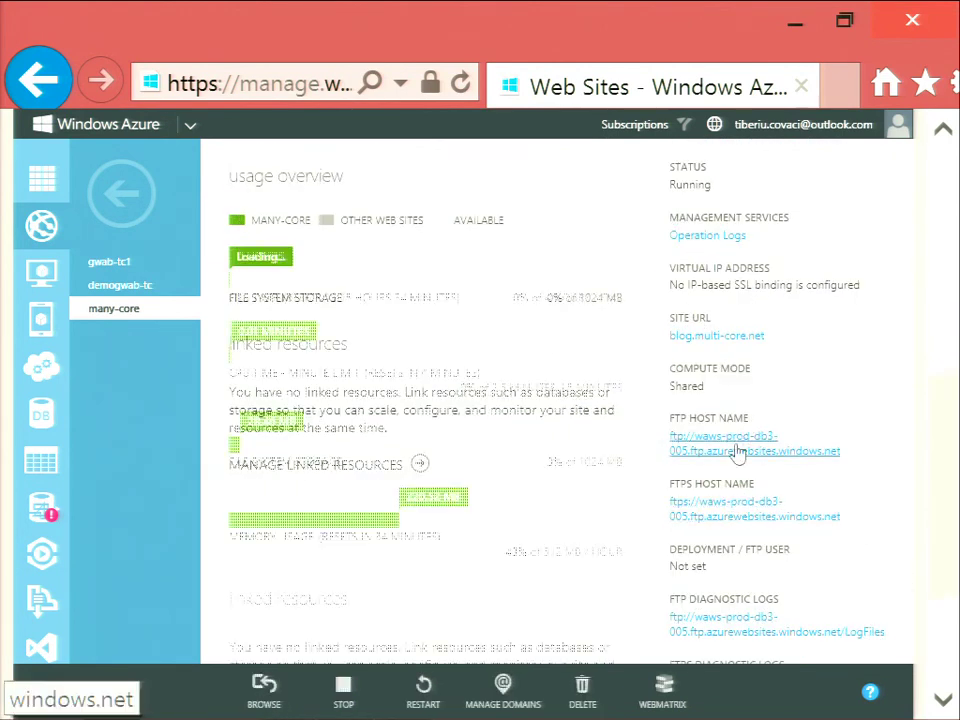
scroll(735, 437, down, 2)
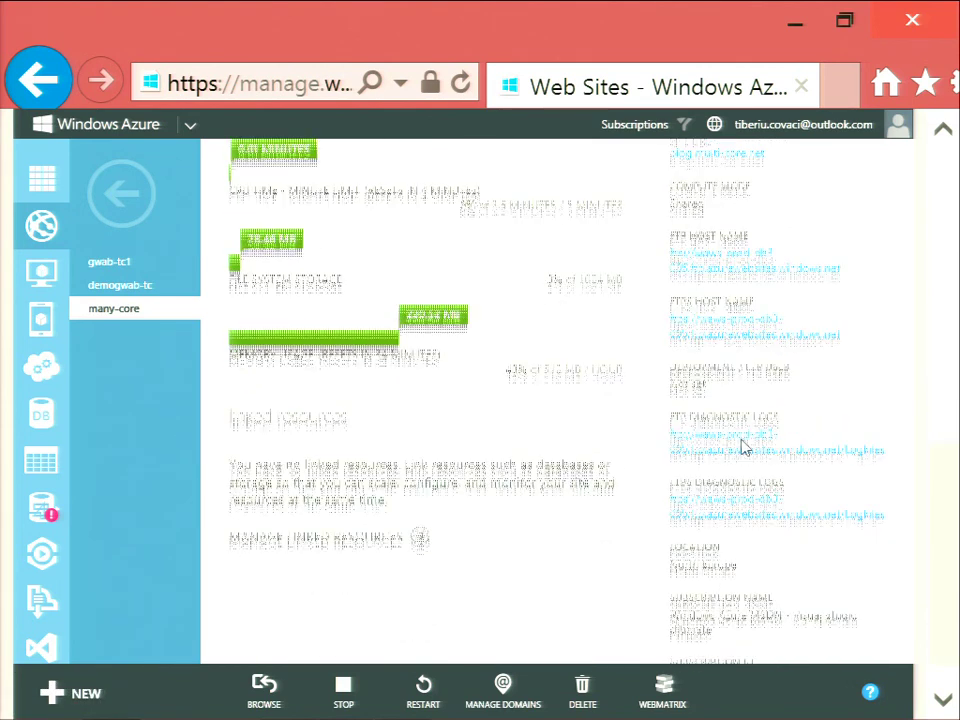
scroll(765, 500, down, 1)
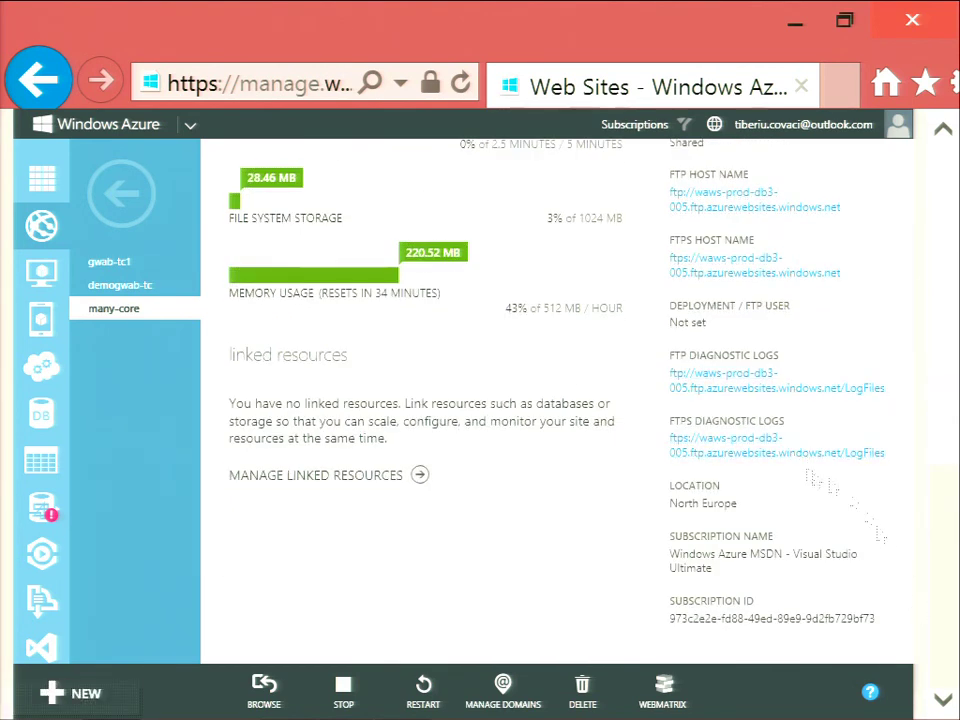
Review the many-core site's usage overview for CPU time, file system storage and memory, plus its linked resources.
scroll(795, 468, up, 4)
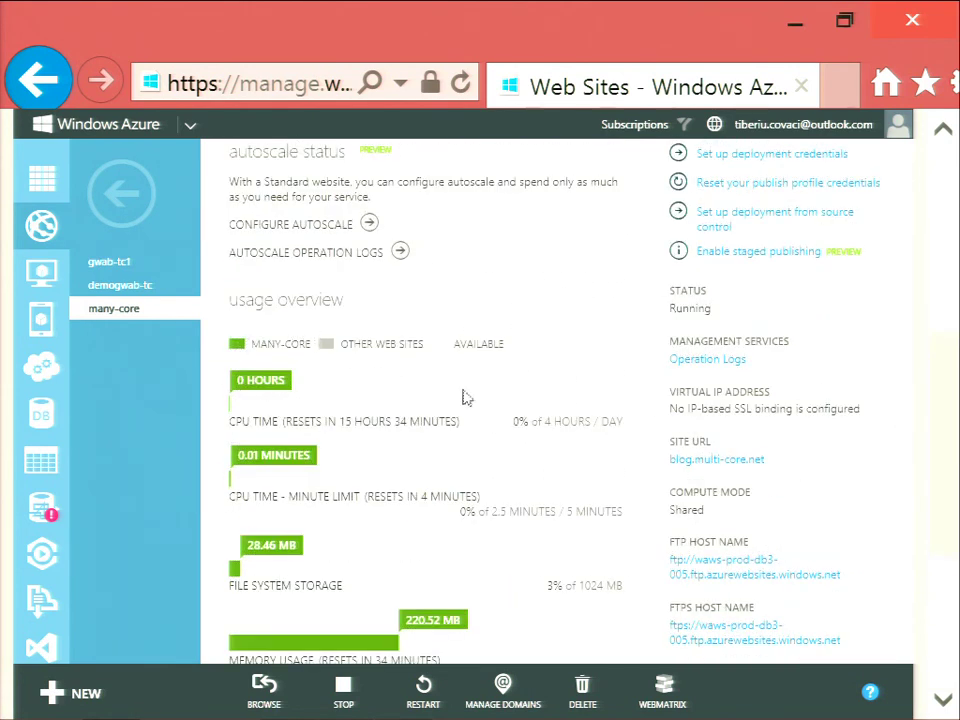
scroll(420, 405, down, 2)
scroll(300, 388, up, 1)
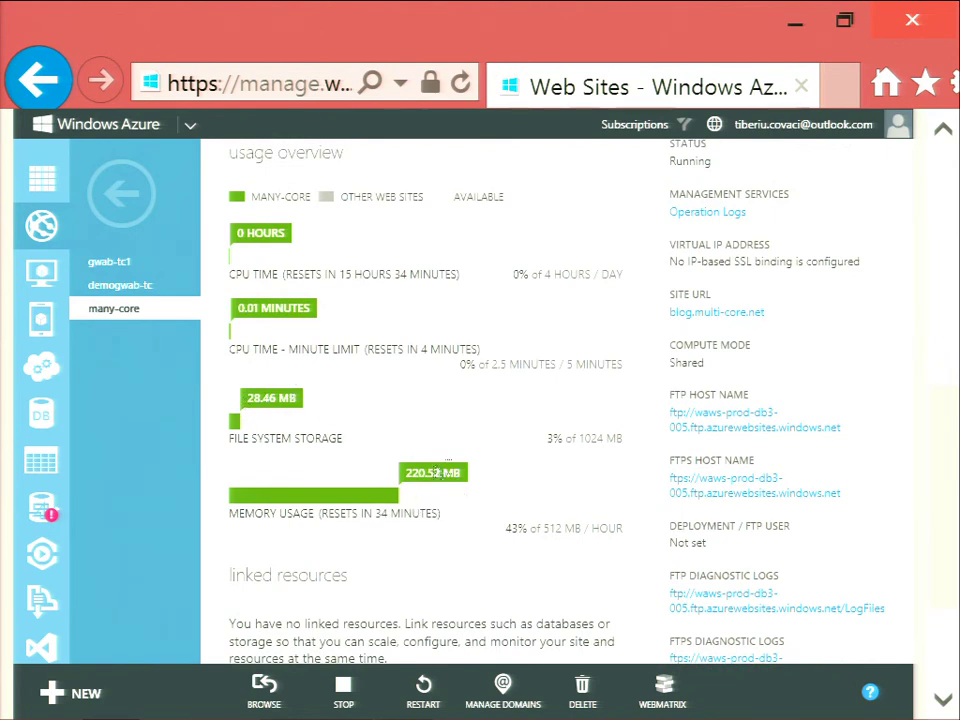
scroll(440, 500, down, 1)
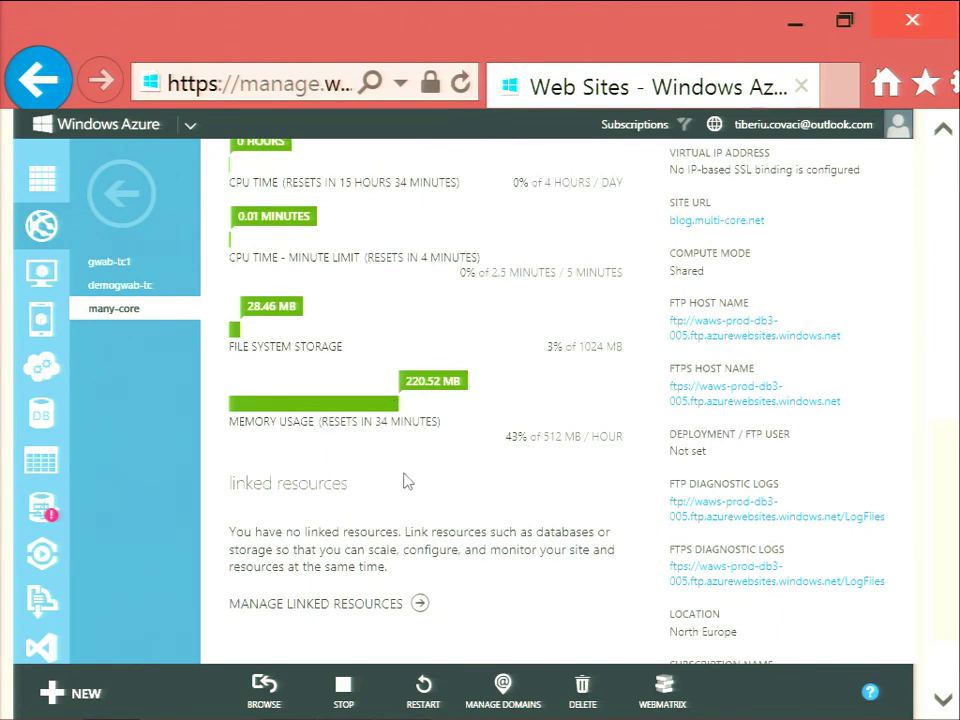
scroll(435, 520, down, 2)
scroll(440, 470, up, 10)
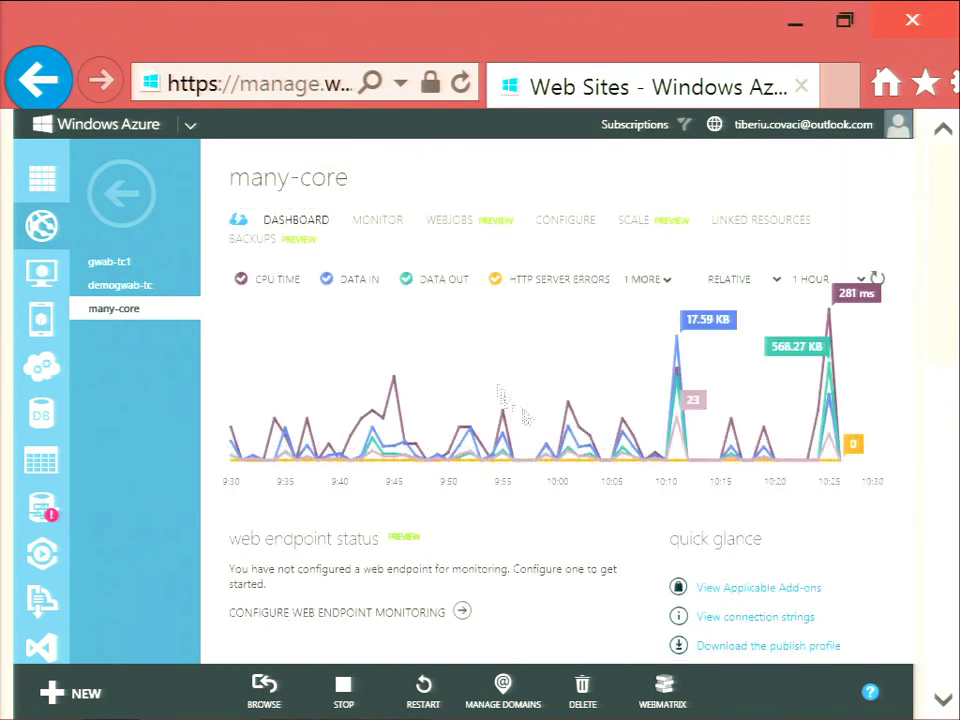
Open the many-core site's configuration and review its general settings, certificates and domain names.
click(555, 219)
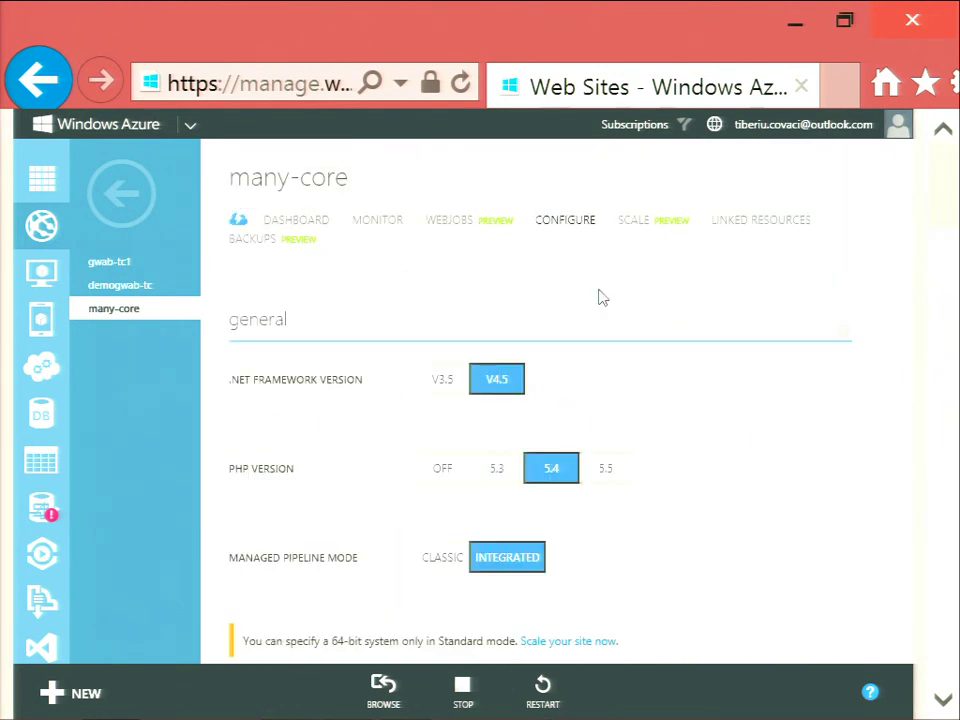
scroll(540, 281, down, 3)
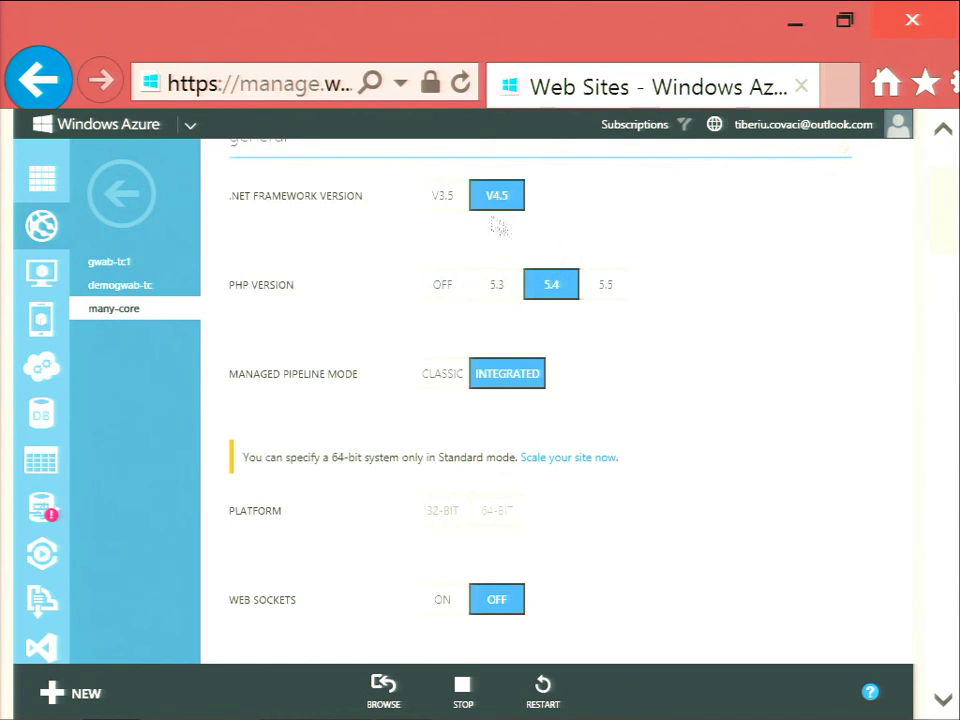
scroll(606, 251, down, 2)
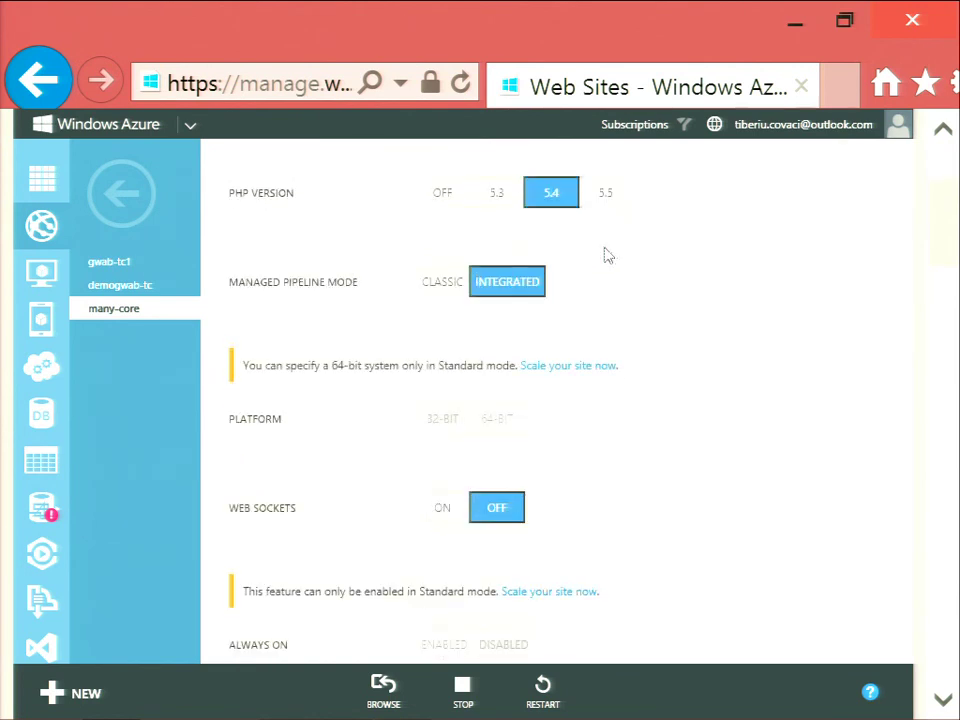
scroll(630, 260, down, 2)
scroll(649, 264, down, 2)
scroll(645, 260, up, 4)
scroll(597, 260, down, 6)
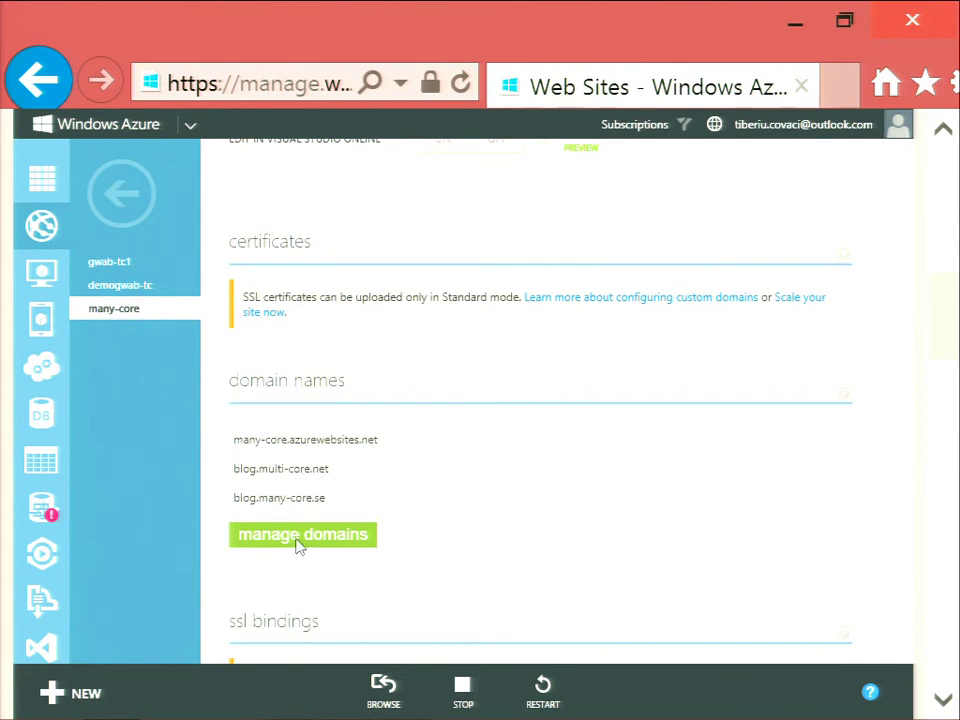
scroll(552, 524, up, 6)
scroll(542, 506, down, 6)
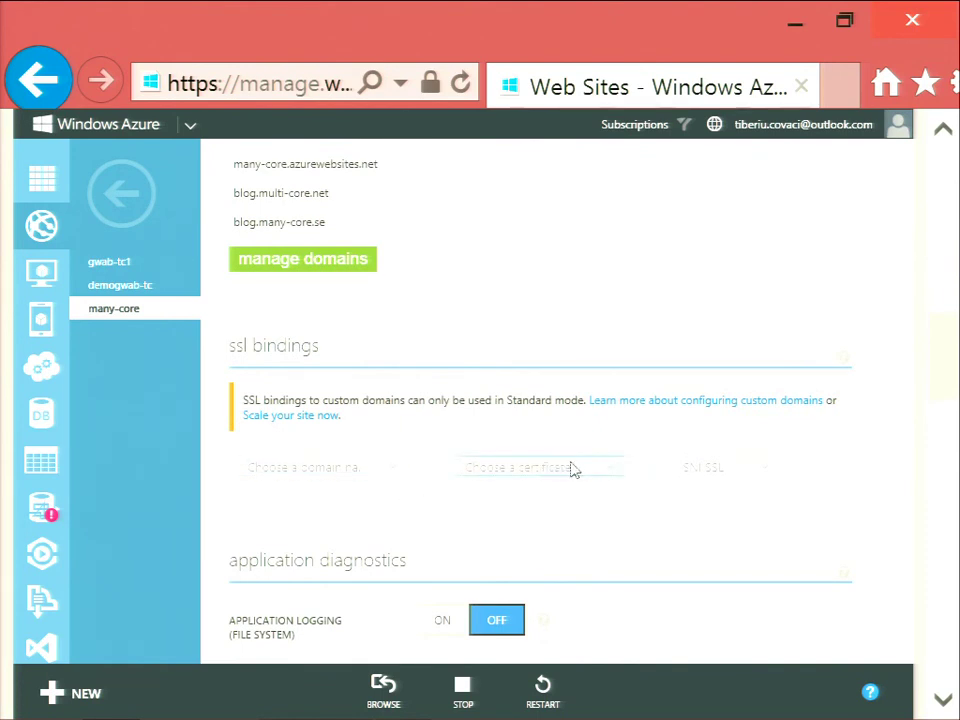
Examine the many-core site's SSL bindings, application and site diagnostics, monitoring, connection strings, default documents and handler mappings.
scroll(649, 446, down, 1)
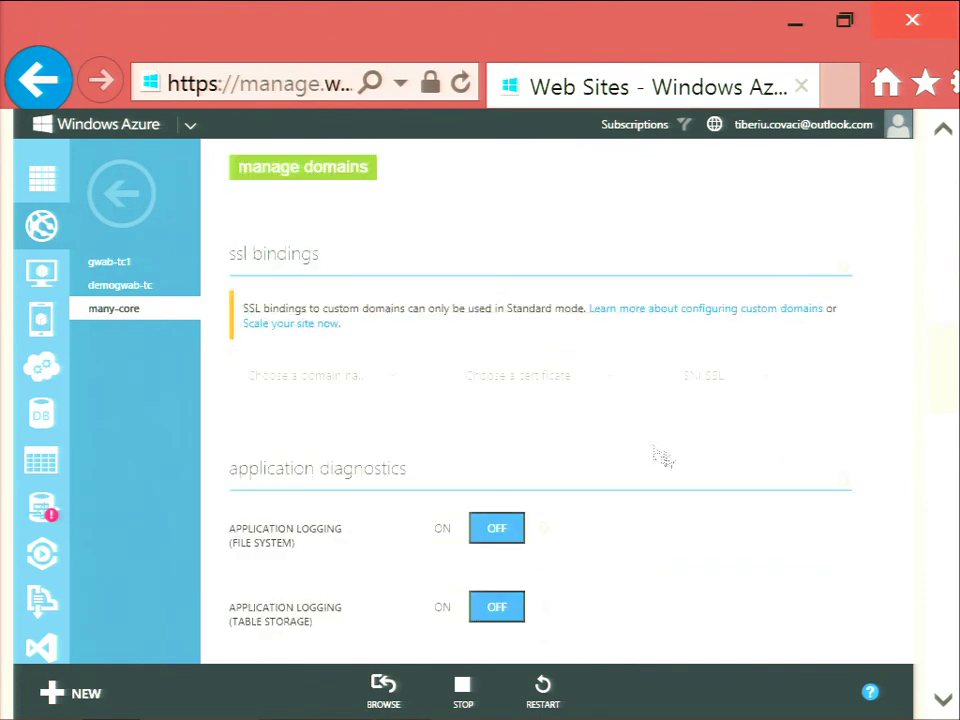
scroll(670, 459, down, 4)
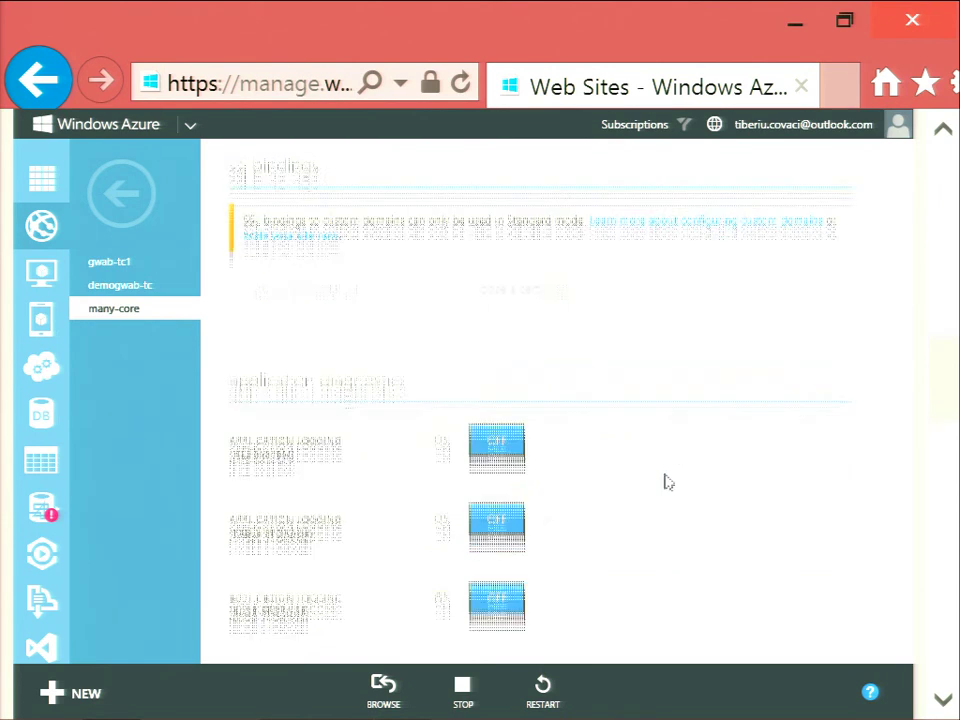
scroll(662, 460, down, 7)
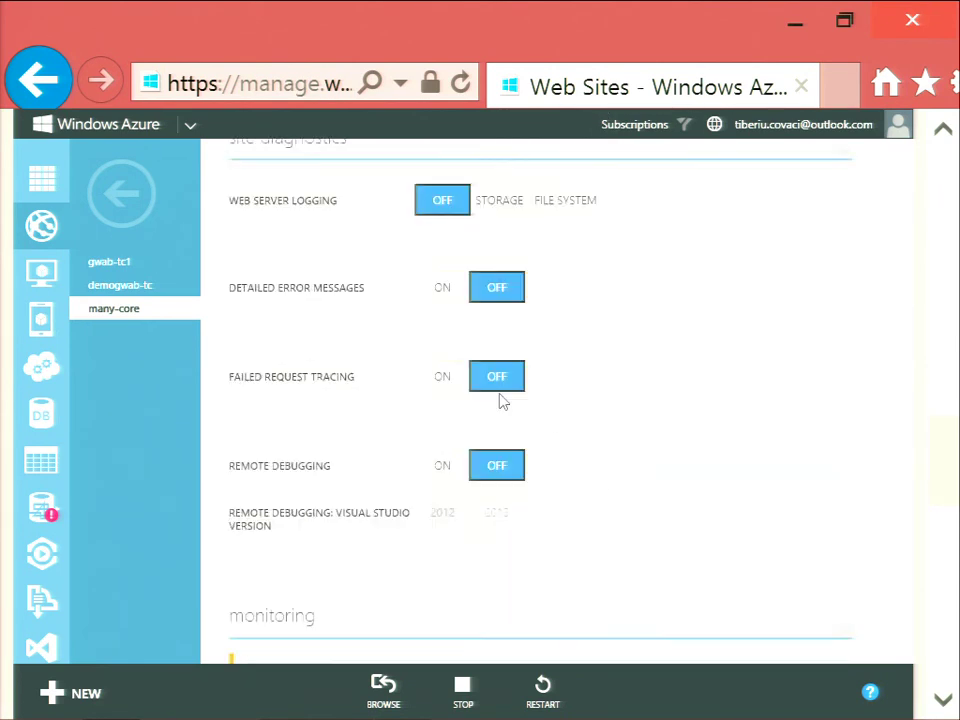
scroll(548, 393, down, 8)
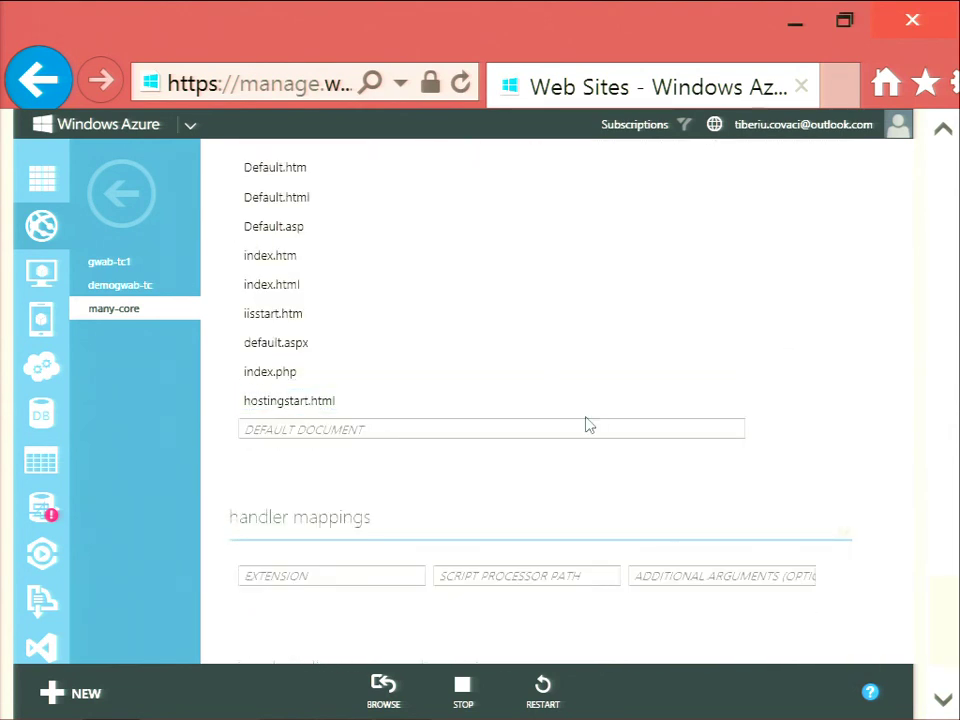
scroll(589, 425, up, 5)
scroll(590, 424, down, 2)
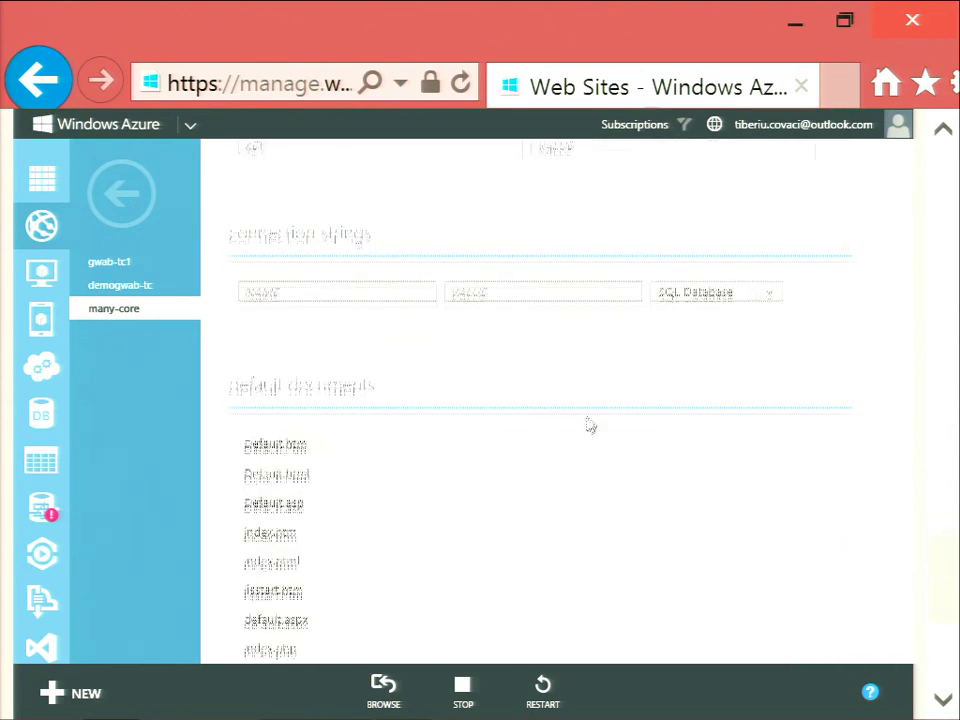
scroll(760, 482, up, 8)
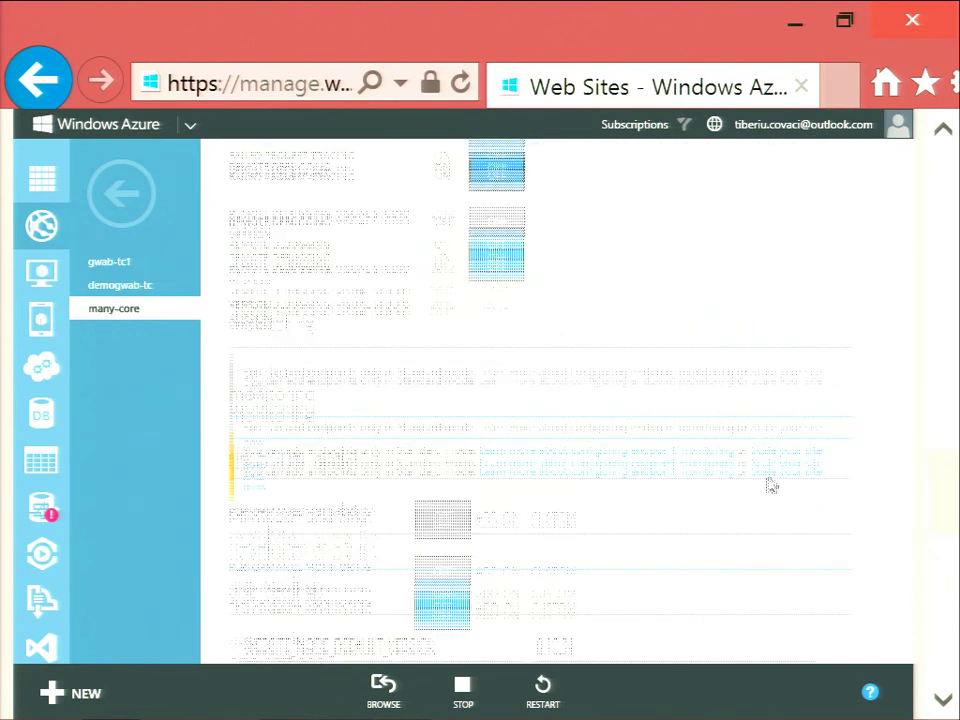
scroll(770, 478, up, 10)
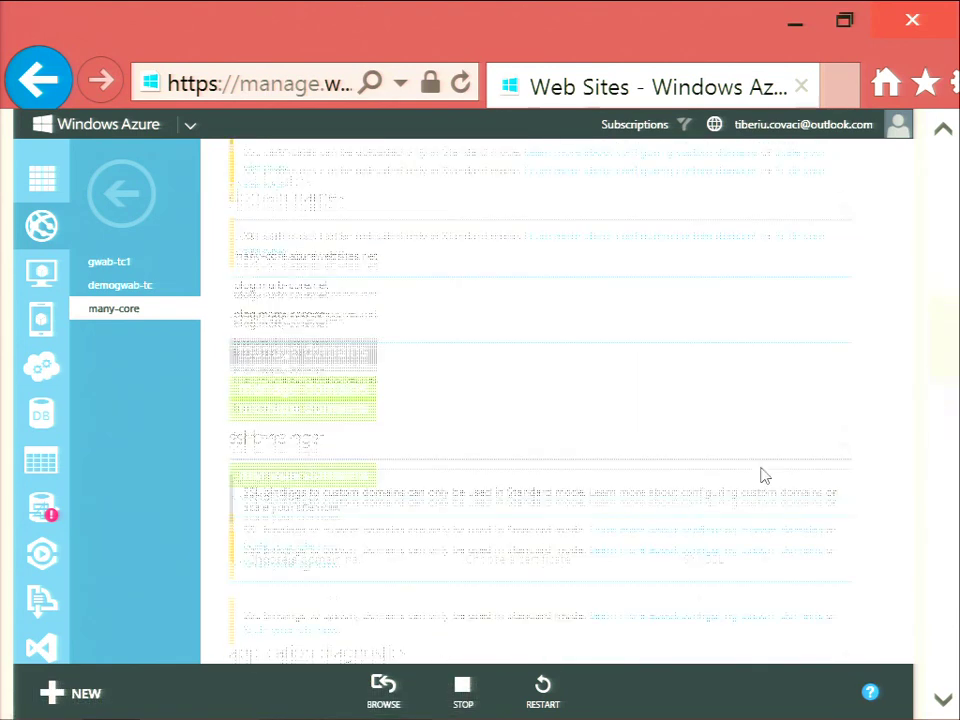
scroll(760, 472, up, 6)
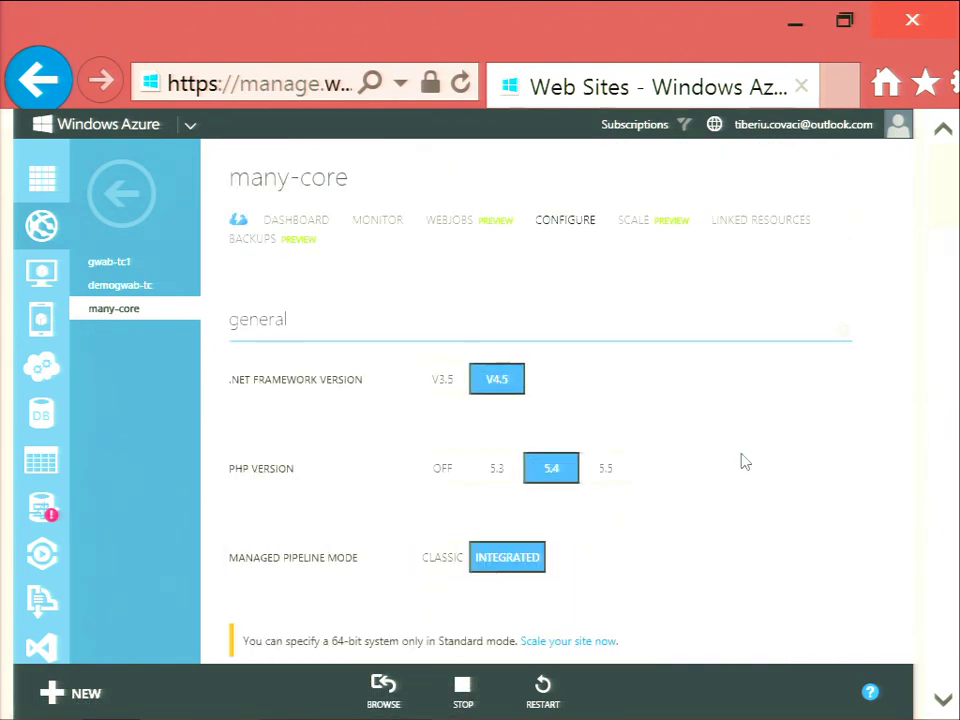
Try an instance count of 6 in the many-core site's scale settings, and return it to 1.
click(648, 222)
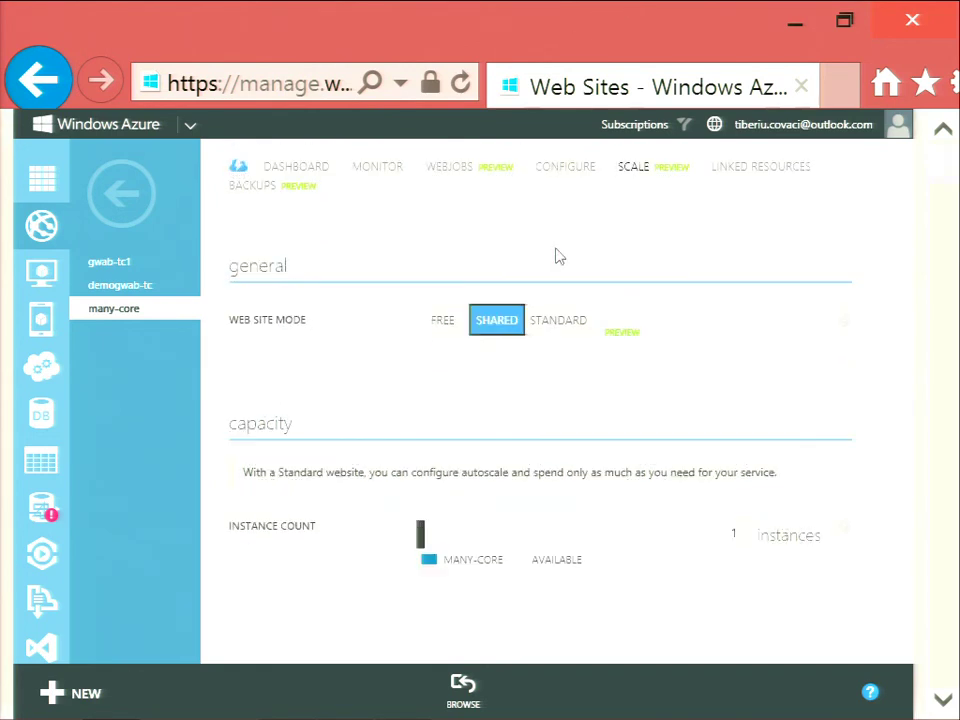
drag(420, 535, 711, 535)
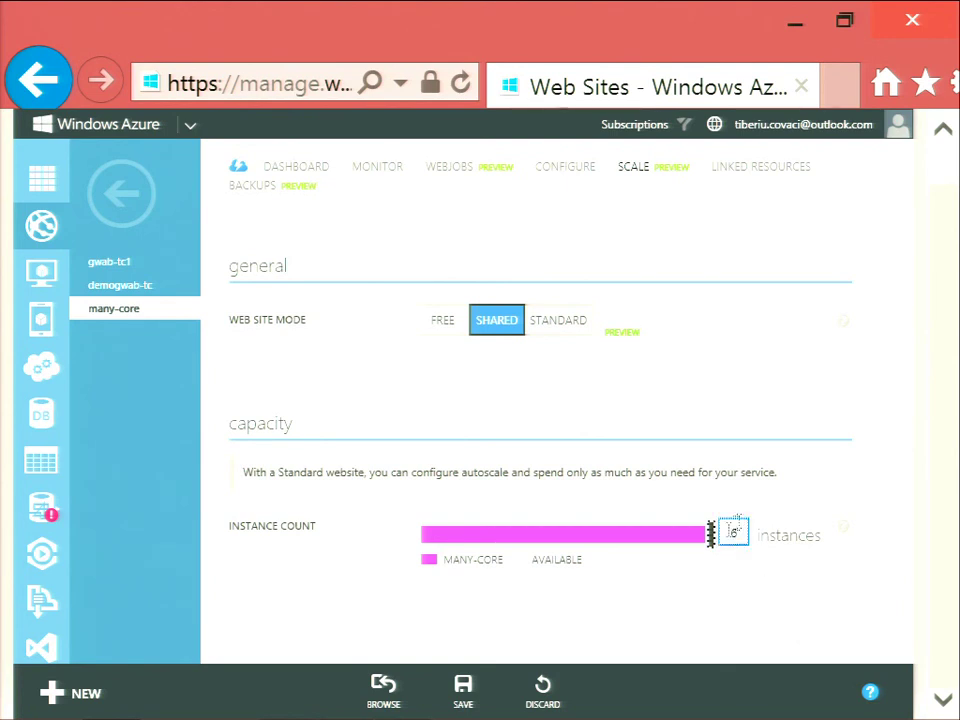
drag(711, 535, 421, 535)
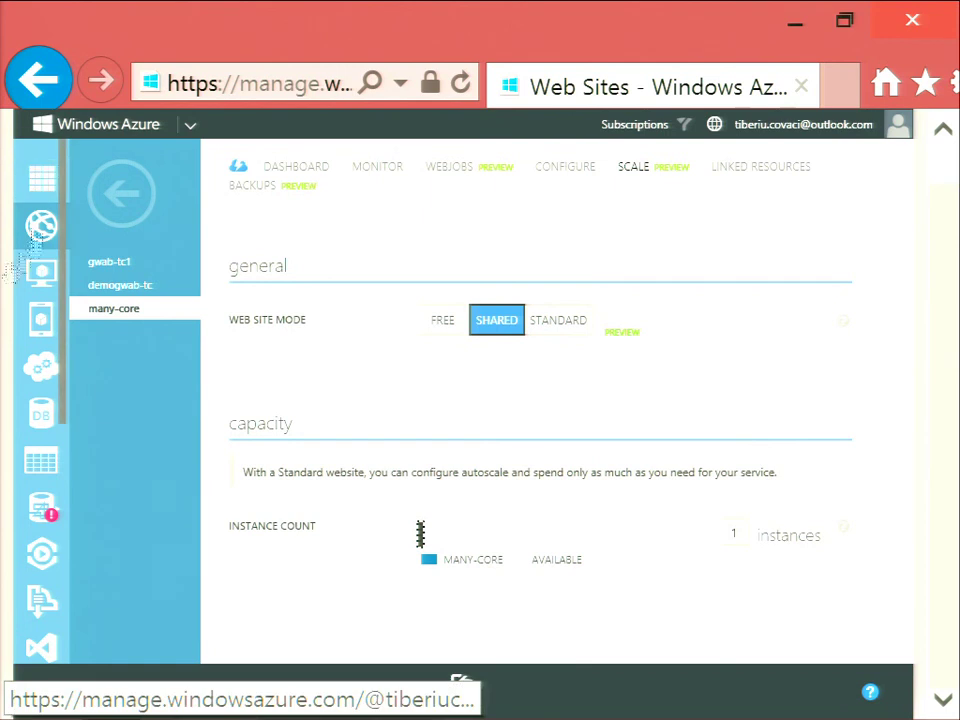
View the list of SQL databases, including the server, edition and maximum size columns.
click(44, 411)
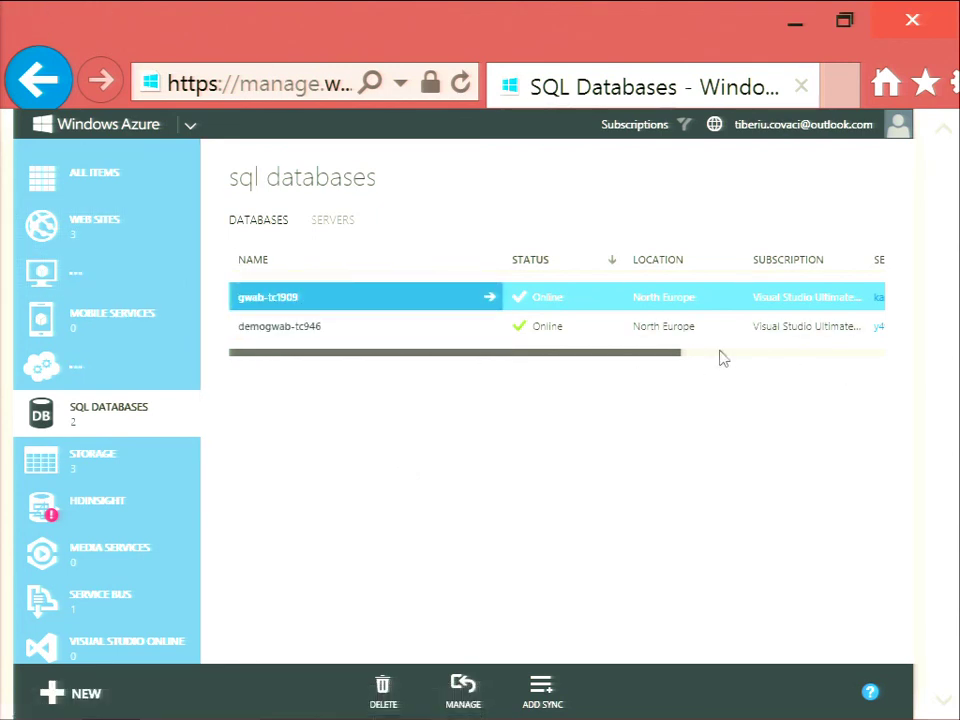
drag(675, 355, 893, 369)
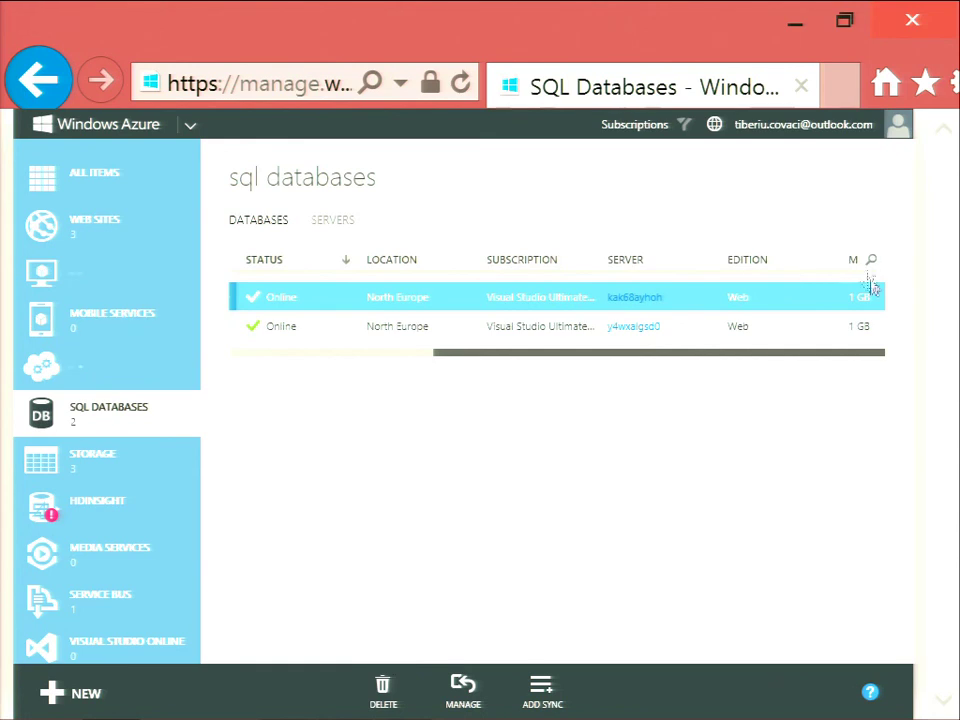
drag(583, 354, 379, 354)
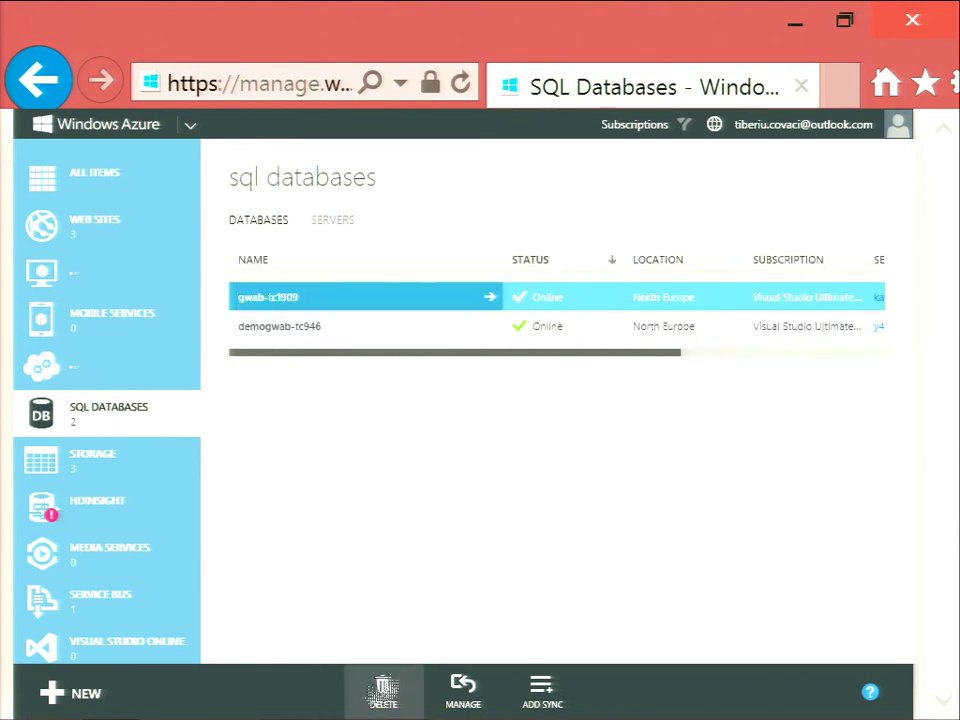
Add the current IP address to the firewall rules for the gwab-tc1909 database and open its management logon page.
click(460, 690)
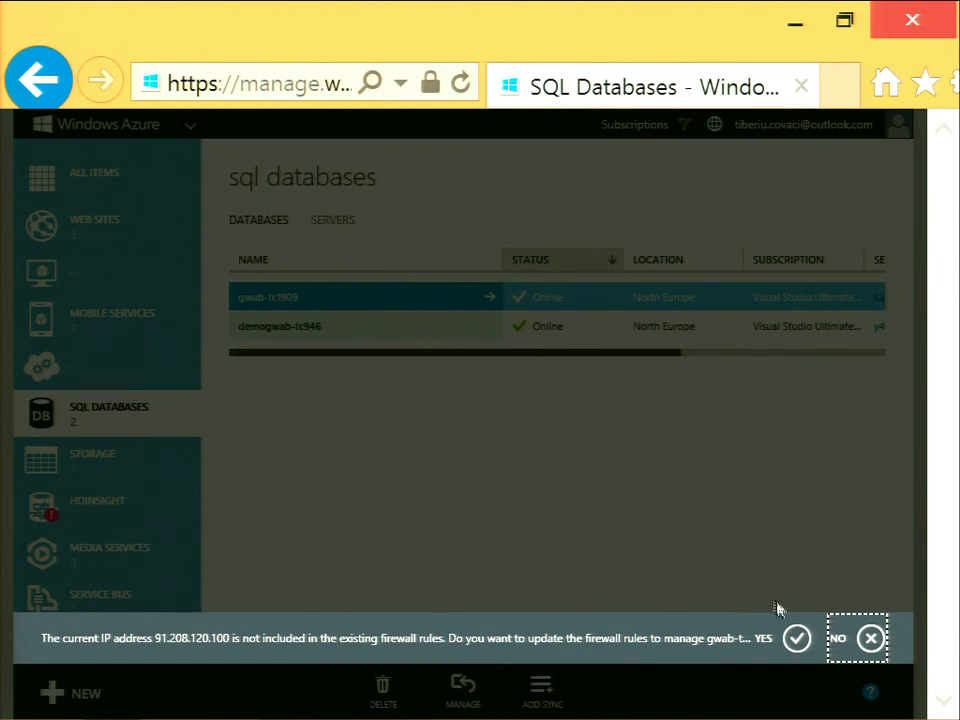
click(797, 638)
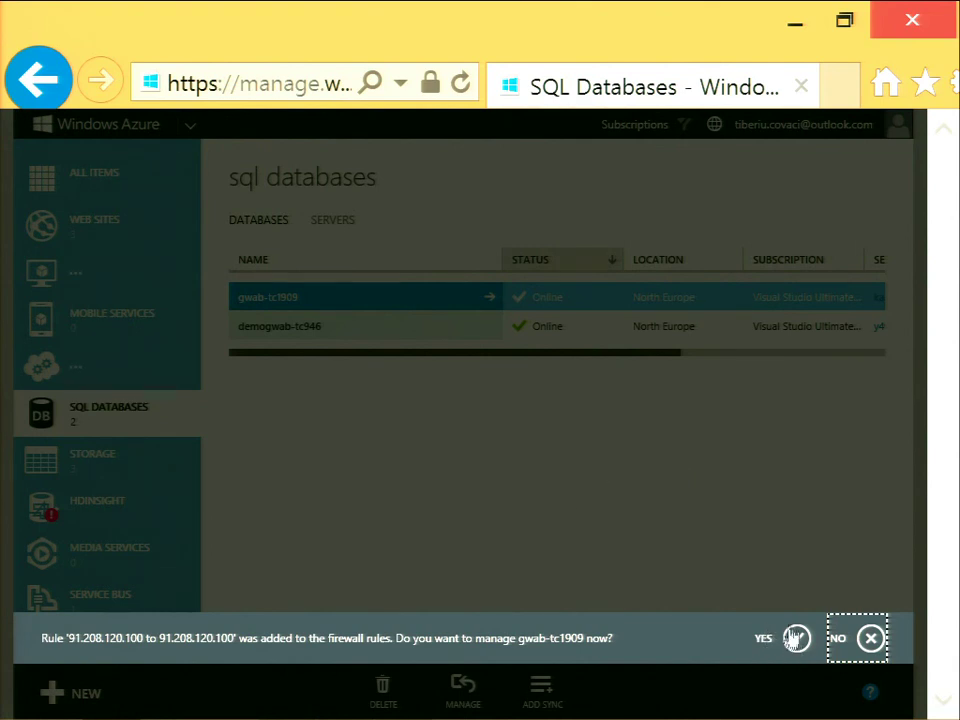
click(797, 639)
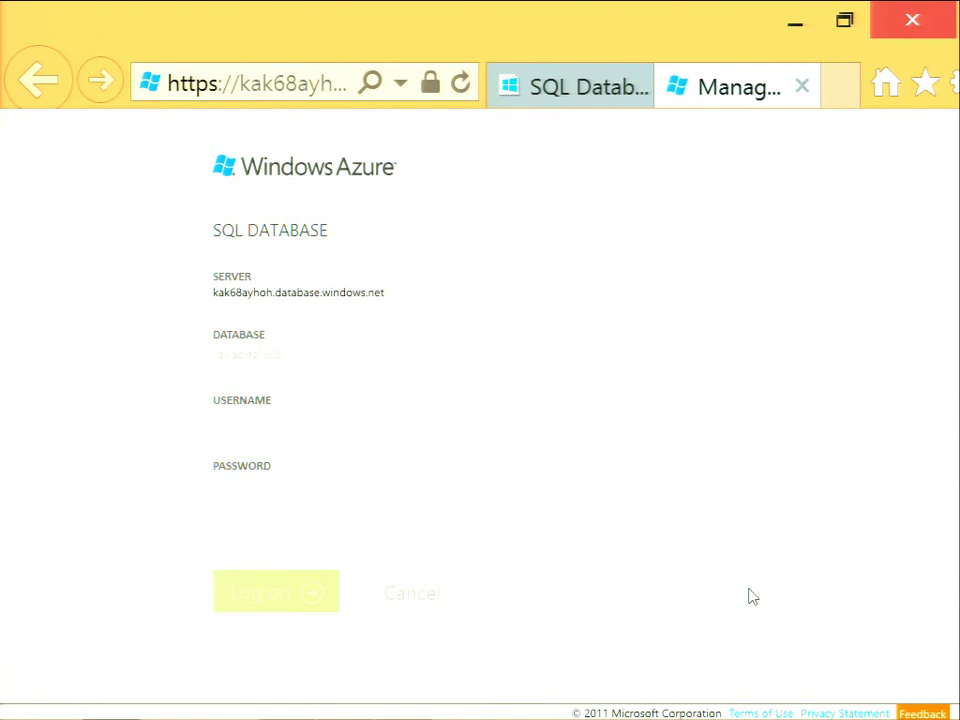
Close only the database management logon page, leave it without logging on, and return to the SQL databases list.
click(914, 22)
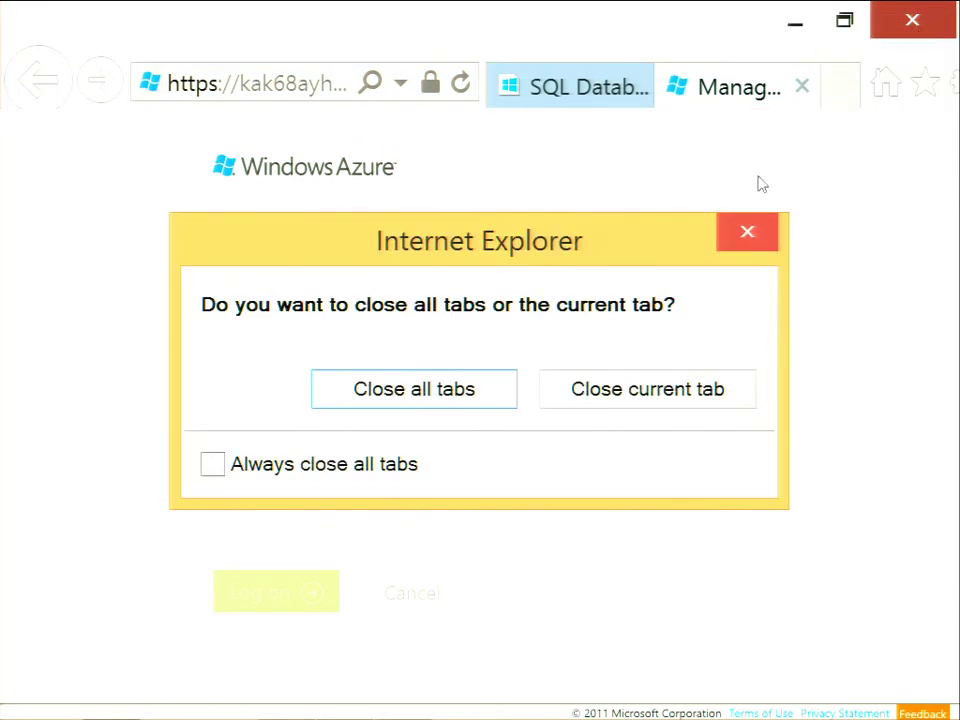
click(716, 390)
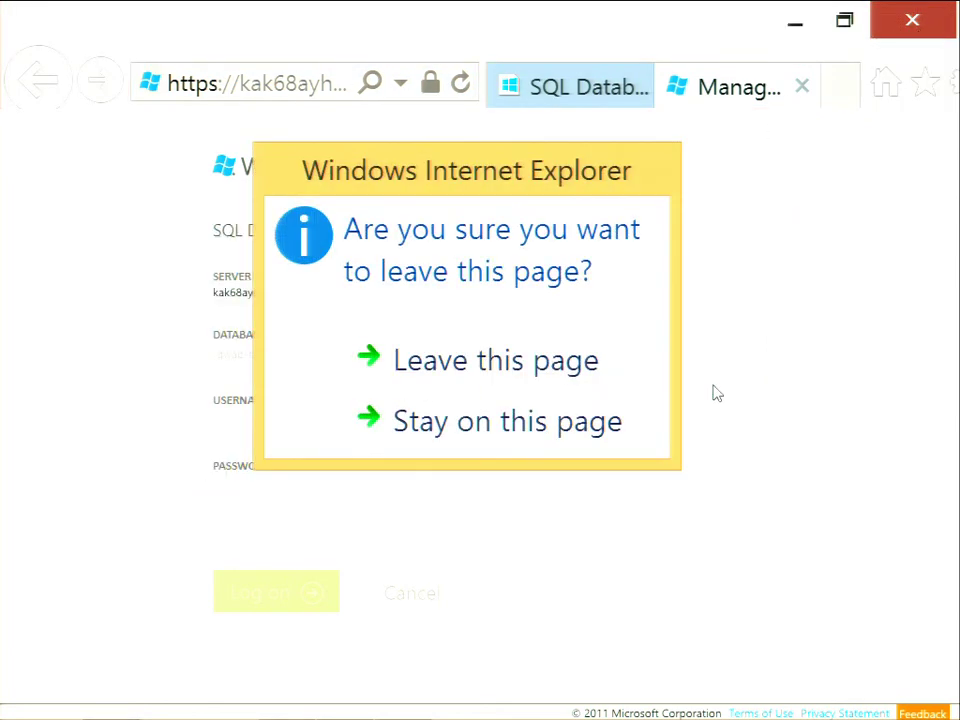
click(543, 361)
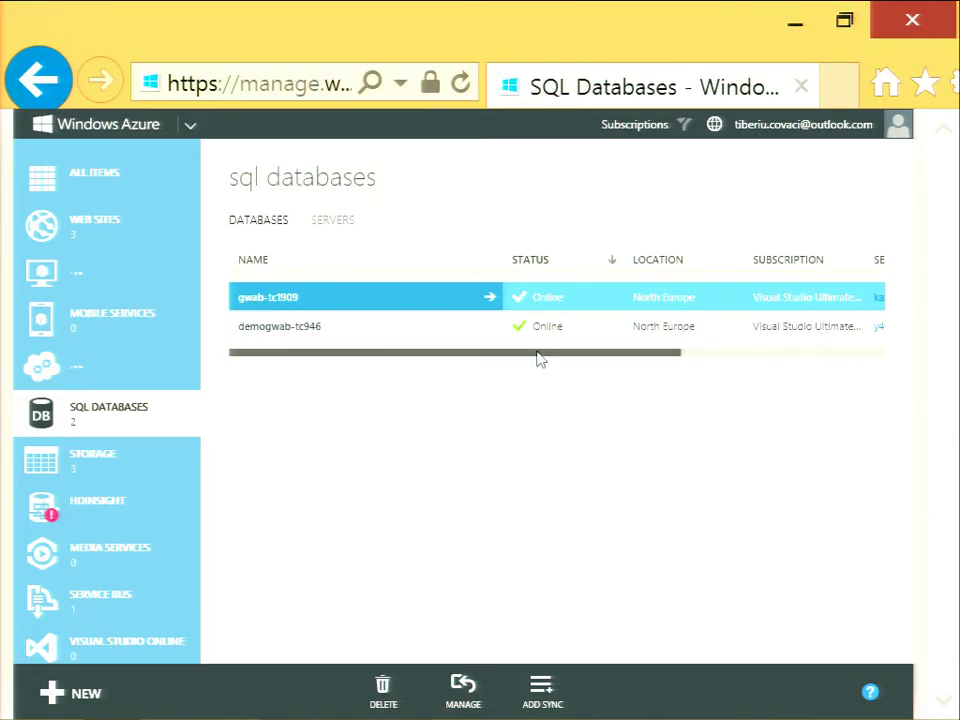